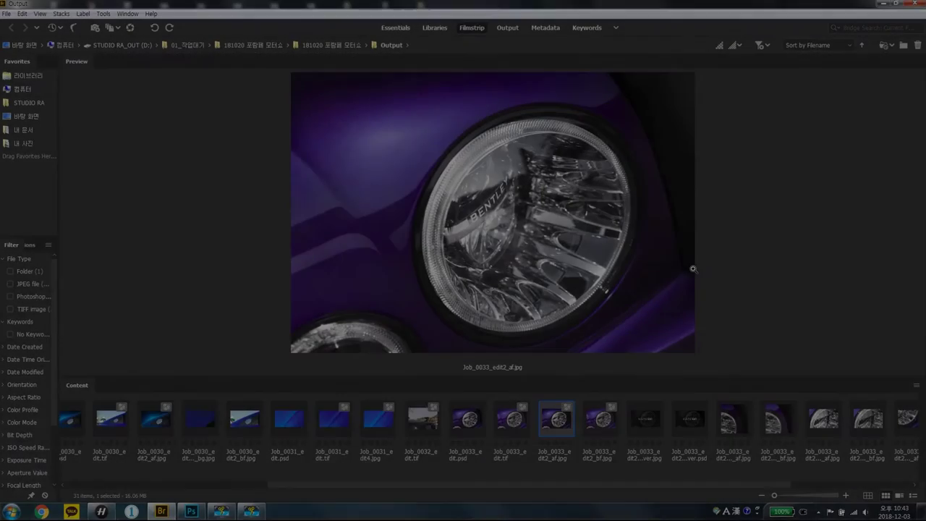
Step: Compare the edited headlight photo before and after in Bridge's full-screen preview, then close Bridge
key("ctrl+z")
key("ctrl+z")
key("ctrl+z")
key("ctrl+z")
key("ctrl+z")
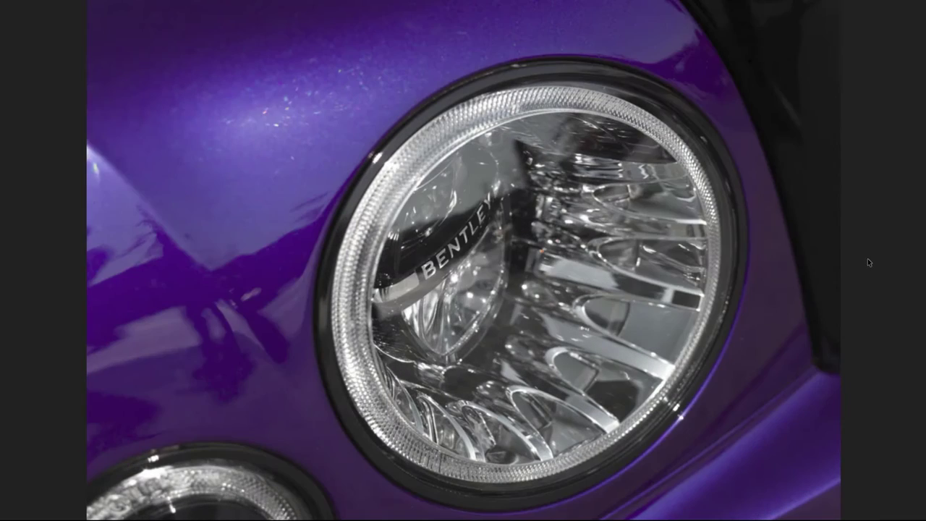
key("ctrl+z")
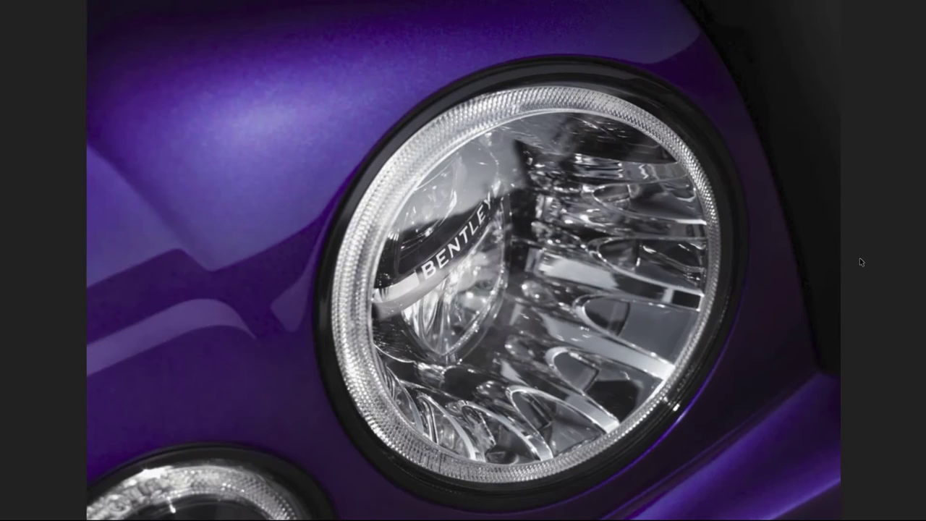
key("space")
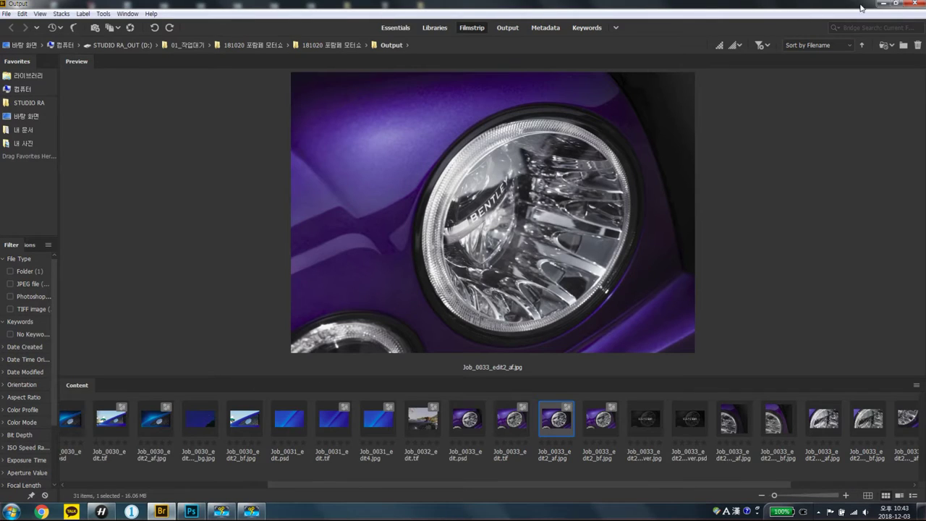
left_click(916, 4)
key("alt+Tab")
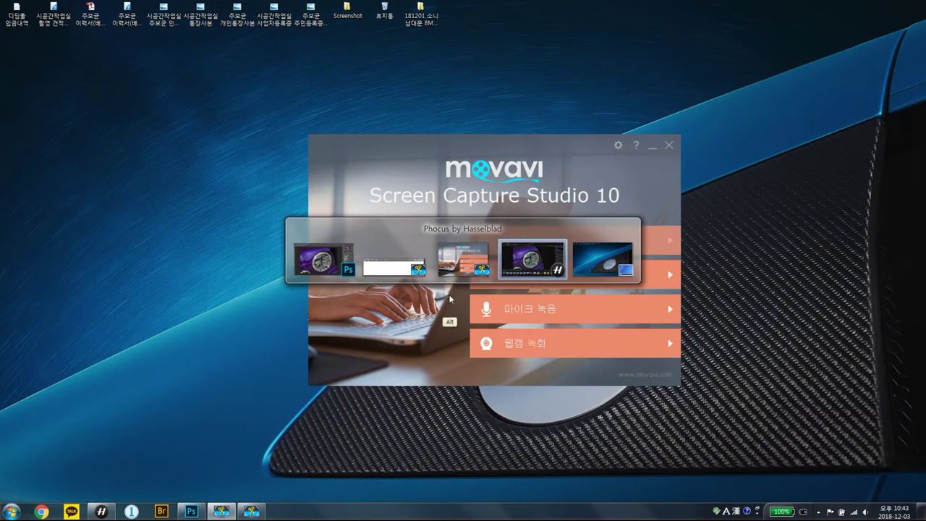
Step: In Phocus, show raw Job_8546.fff with Exposure adjustments off and Color Correction enabled
left_click(533, 255)
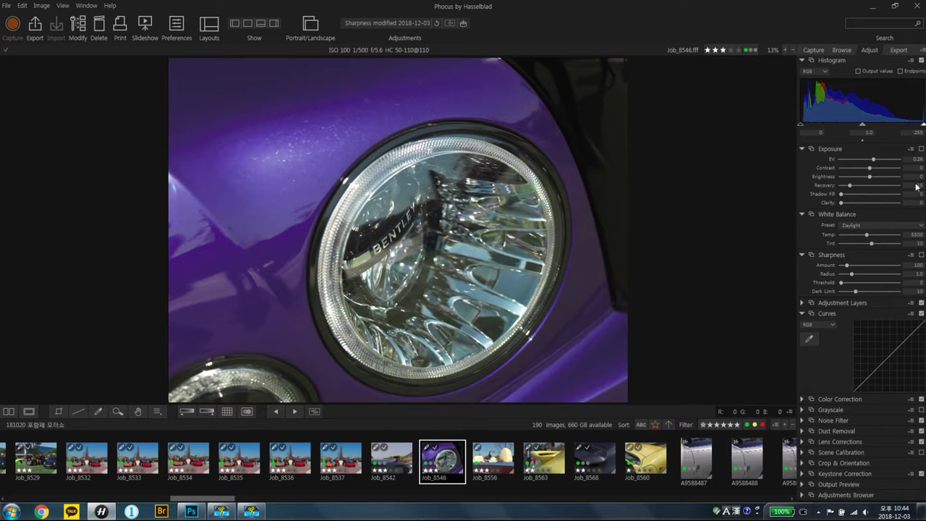
left_click(922, 150)
left_click(922, 149)
left_click(922, 149)
left_click(922, 400)
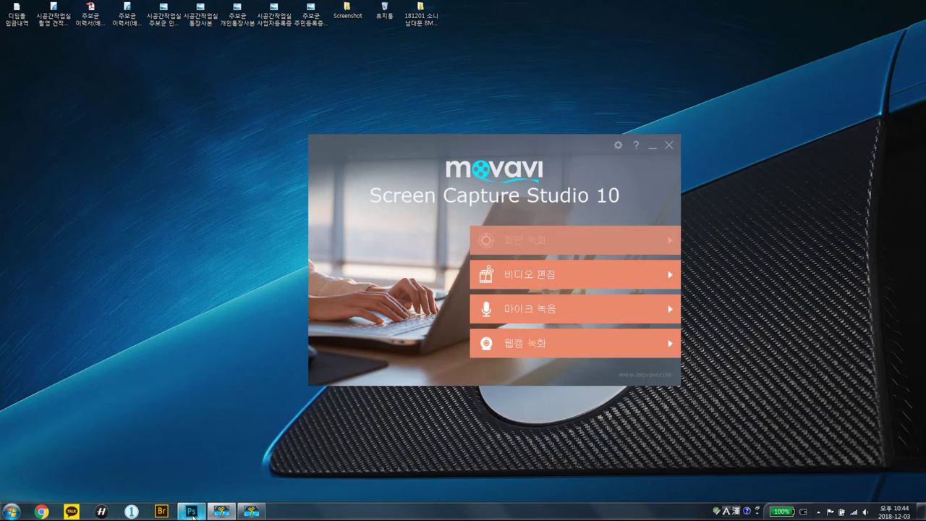
left_click(191, 512)
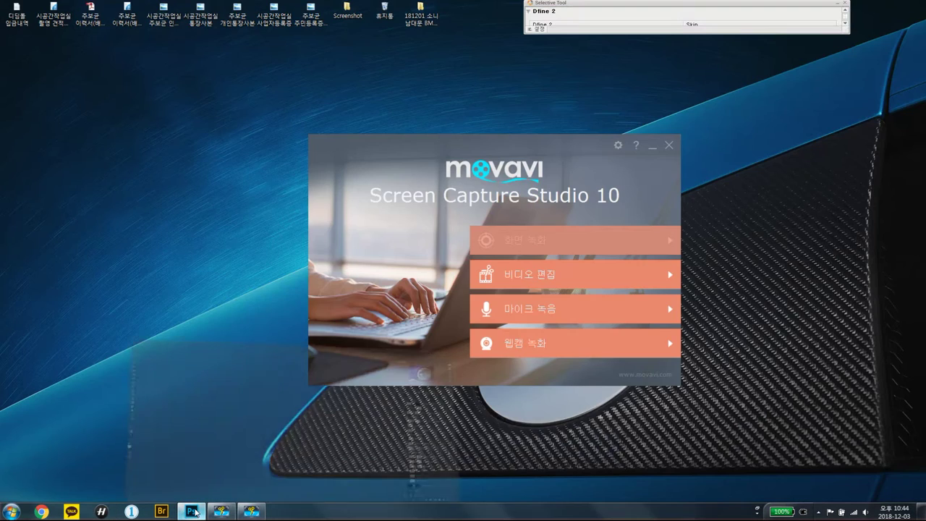
Step: Select the Background layer and zoom in to inspect the headlight rim and BENTLEY lettering
left_click(825, 483)
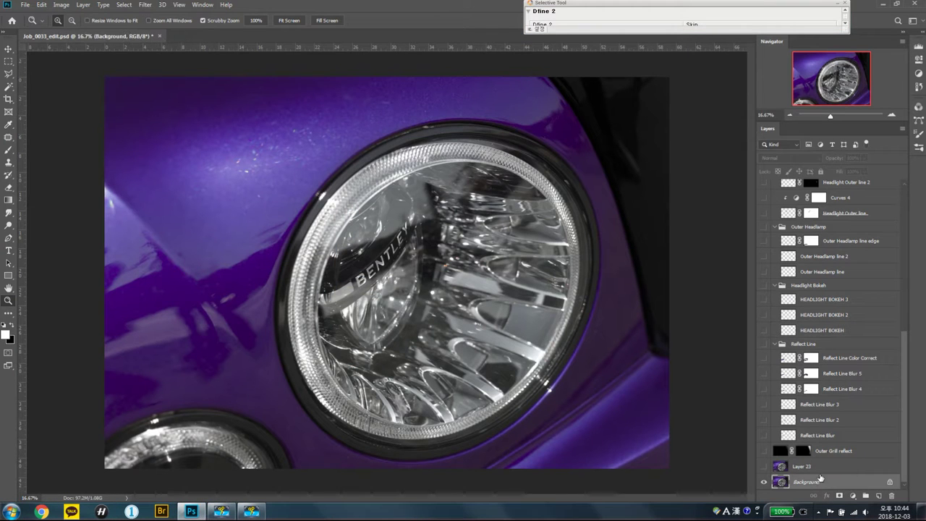
mouse_move(126, 139)
left_mouse_down()
mouse_move(188, 114)
mouse_move(274, 384)
mouse_move(290, 170)
mouse_move(258, 155)
left_mouse_up()
mouse_move(688, 231)
left_mouse_down()
mouse_move(480, 230)
mouse_move(301, 211)
mouse_move(293, 285)
mouse_move(407, 246)
mouse_move(300, 240)
left_mouse_up()
mouse_move(452, 294)
left_mouse_down()
mouse_move(306, 288)
mouse_move(360, 362)
mouse_move(340, 321)
mouse_move(340, 214)
mouse_move(294, 358)
mouse_move(335, 325)
mouse_move(348, 331)
mouse_move(406, 217)
mouse_move(484, 160)
mouse_move(438, 283)
mouse_move(439, 325)
mouse_move(609, 279)
mouse_move(438, 194)
left_mouse_up()
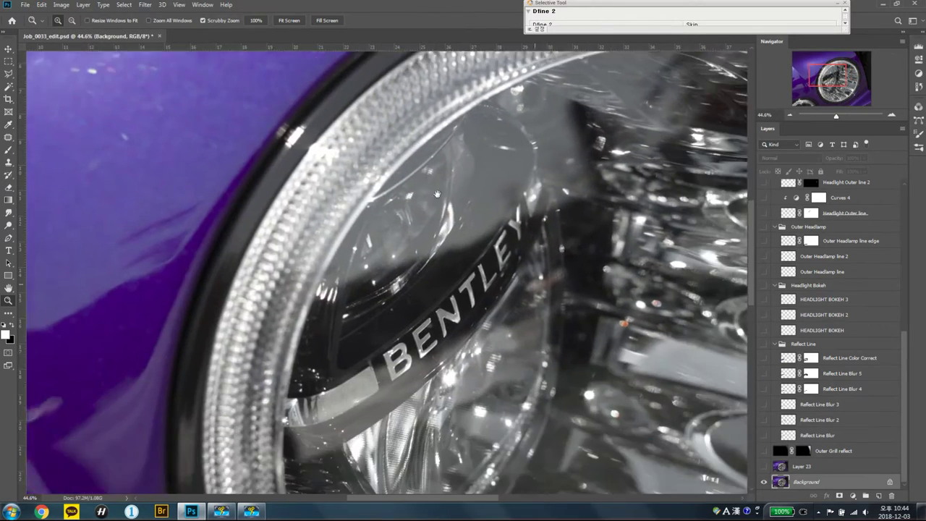
mouse_move(406, 297)
left_mouse_down()
mouse_move(348, 343)
mouse_move(437, 251)
mouse_move(597, 169)
mouse_move(461, 194)
left_mouse_up()
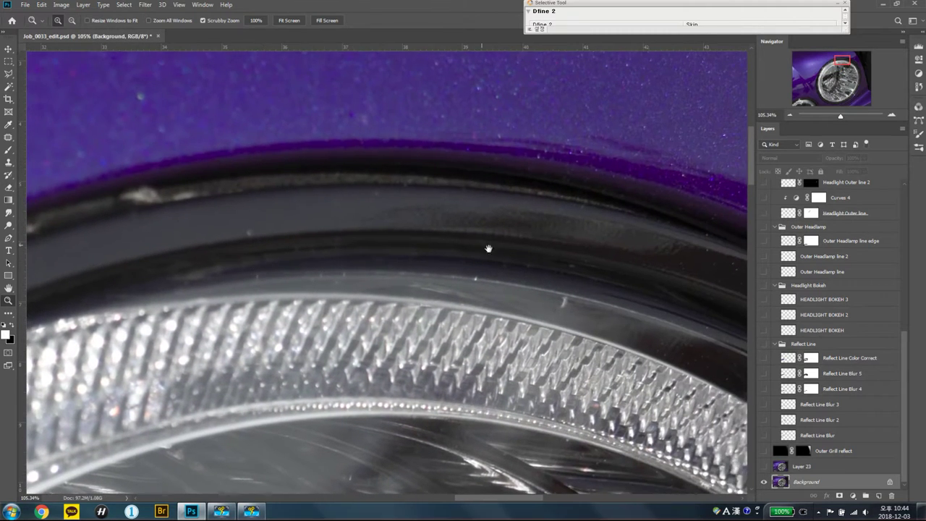
left_click_drag(245, 267, 170, 263)
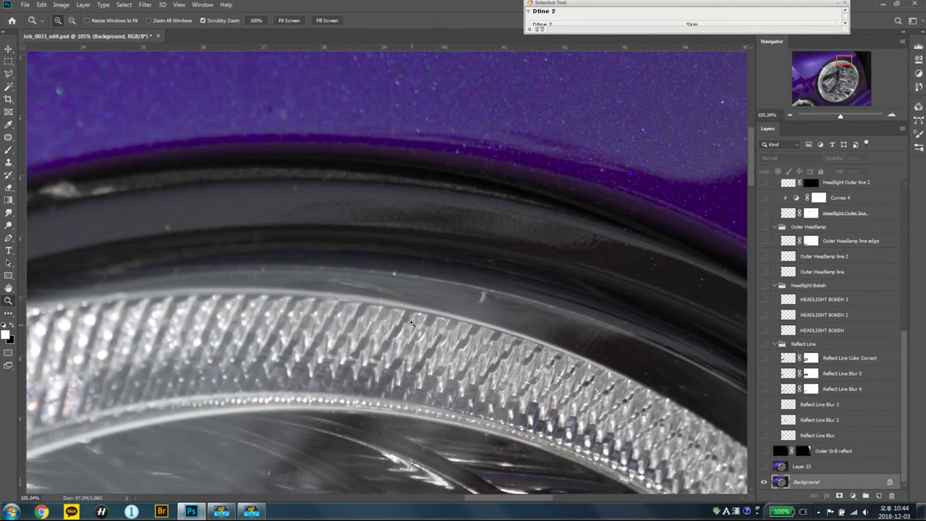
Step: Zoom back out to view the whole headlight and surrounding purple body
scroll(411, 323, "down", 3)
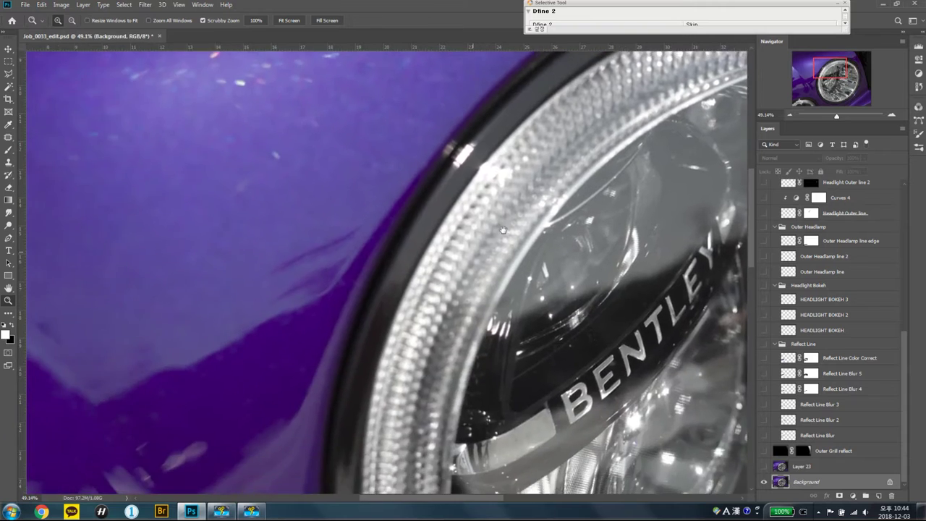
left_click_drag(411, 323, 619, 207)
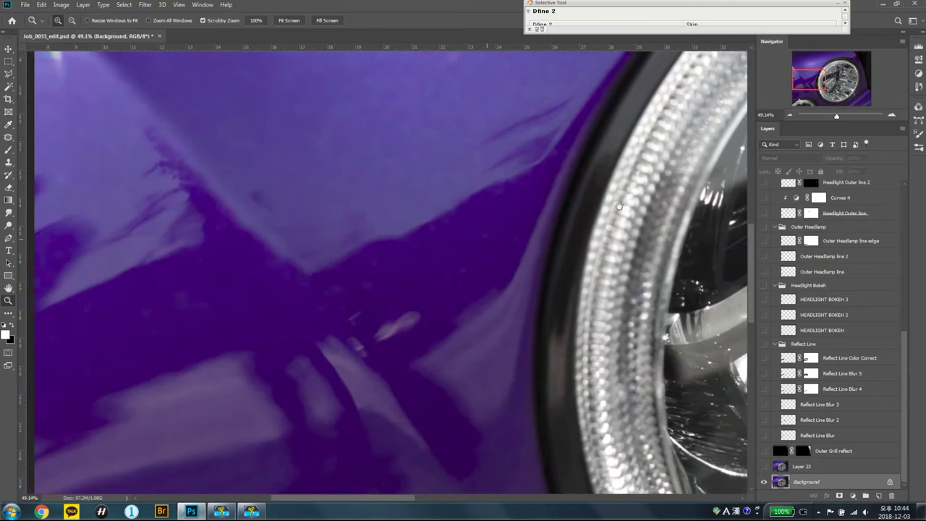
scroll(482, 273, "down", 2)
scroll(453, 268, "down", 2)
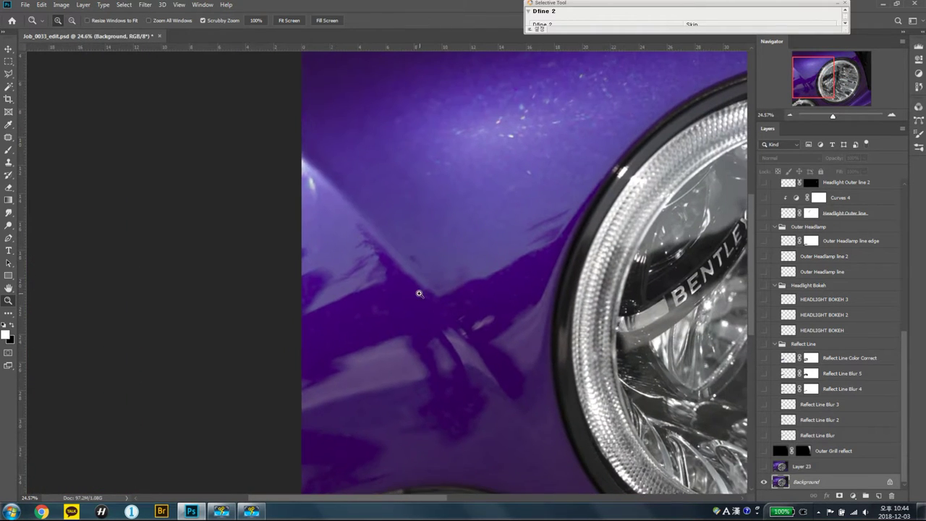
scroll(421, 295, "up", 2)
scroll(461, 321, "down", 4)
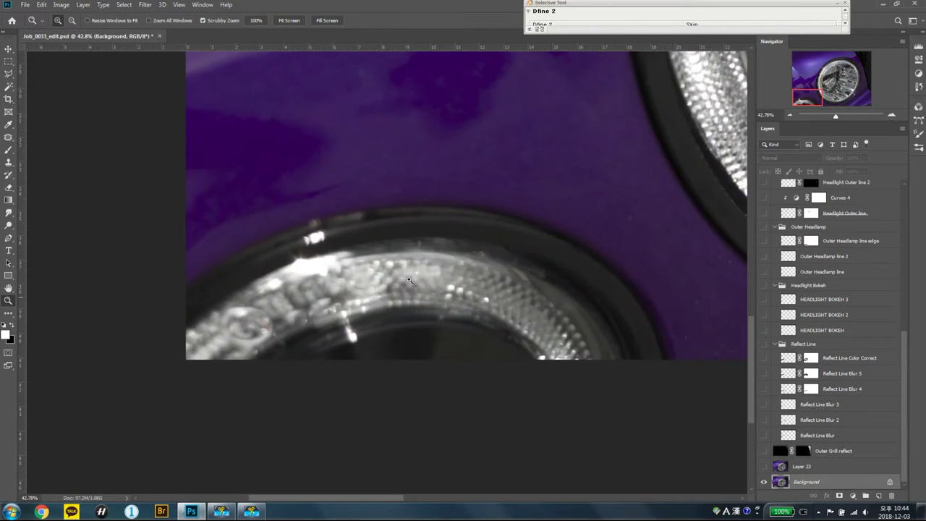
scroll(365, 219, "up", 2)
scroll(489, 251, "down", 4)
scroll(573, 372, "up", 3)
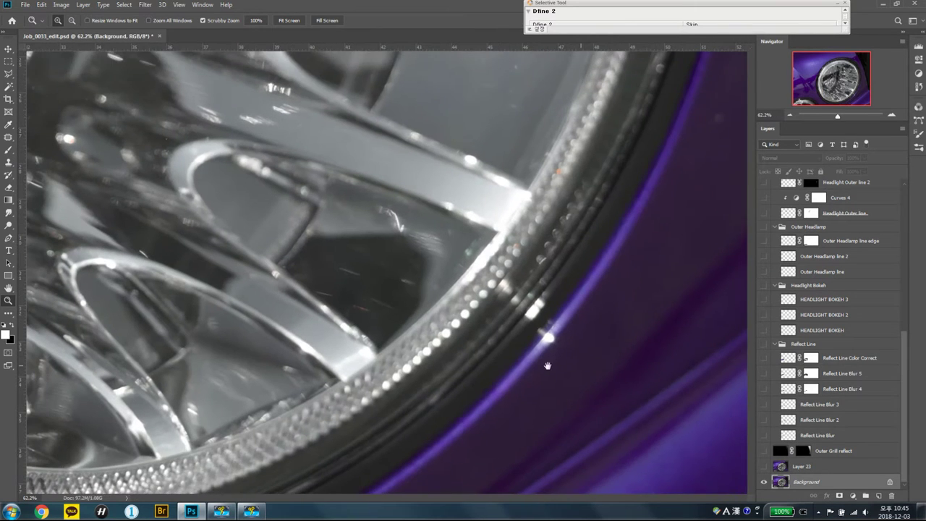
scroll(579, 367, "up", 1)
scroll(573, 295, "down", 2)
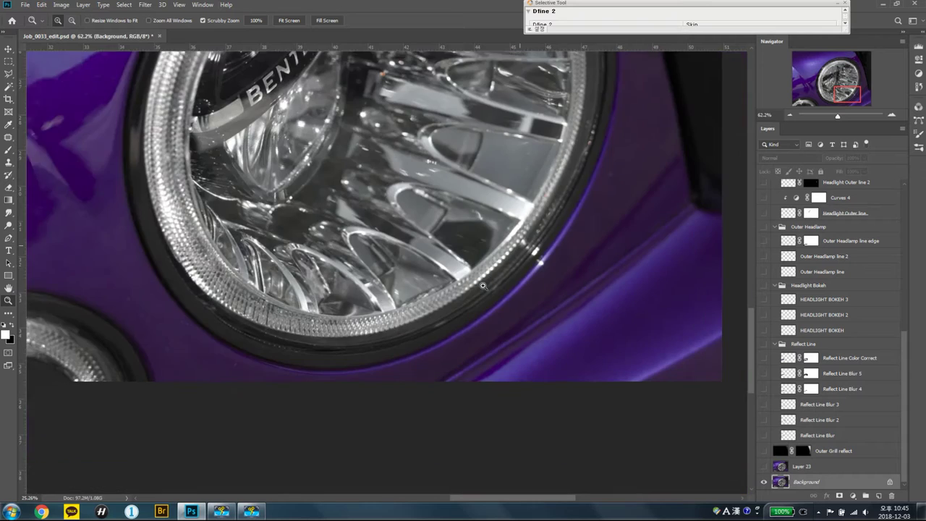
scroll(447, 288, "down", 2)
scroll(447, 288, "down", 1)
scroll(487, 309, "up", 1)
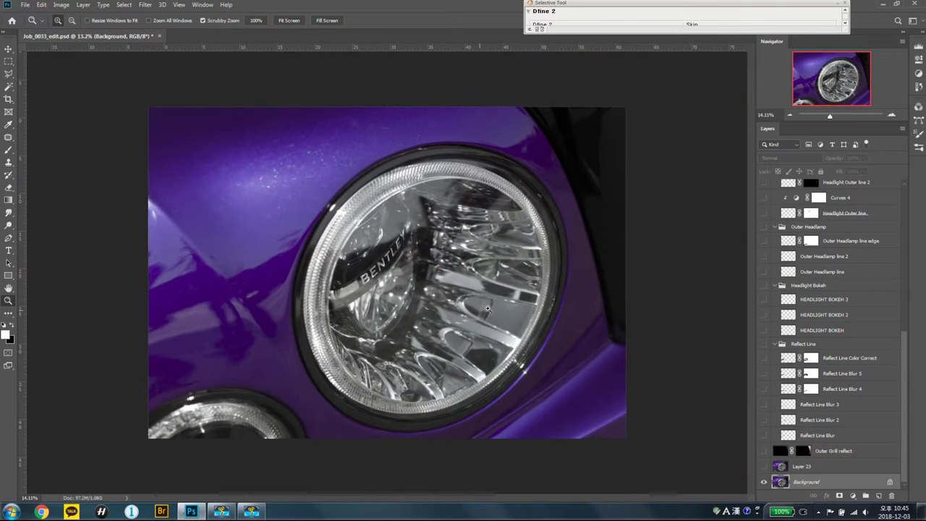
left_click(764, 467)
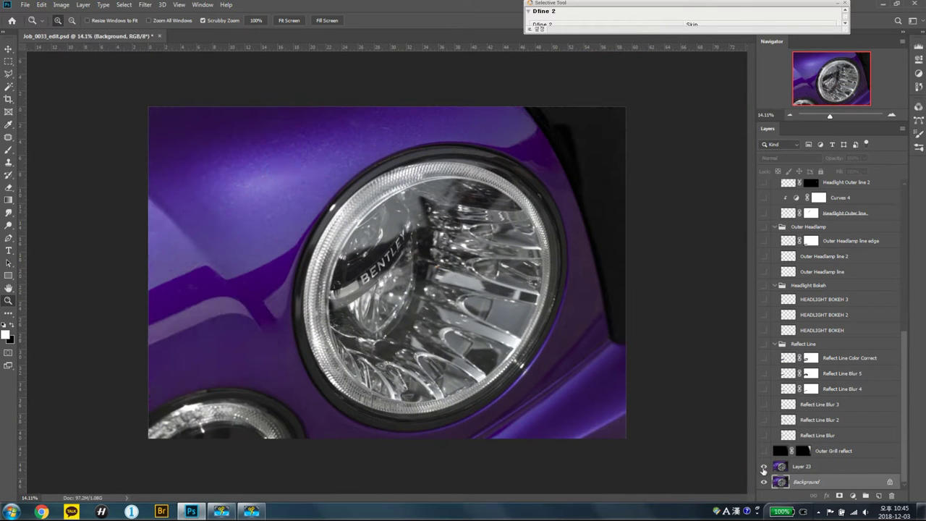
Step: Toggle Layer 23 on and off to compare its speck removal on the body and grille
left_click(764, 467)
left_click_drag(223, 149, 281, 133)
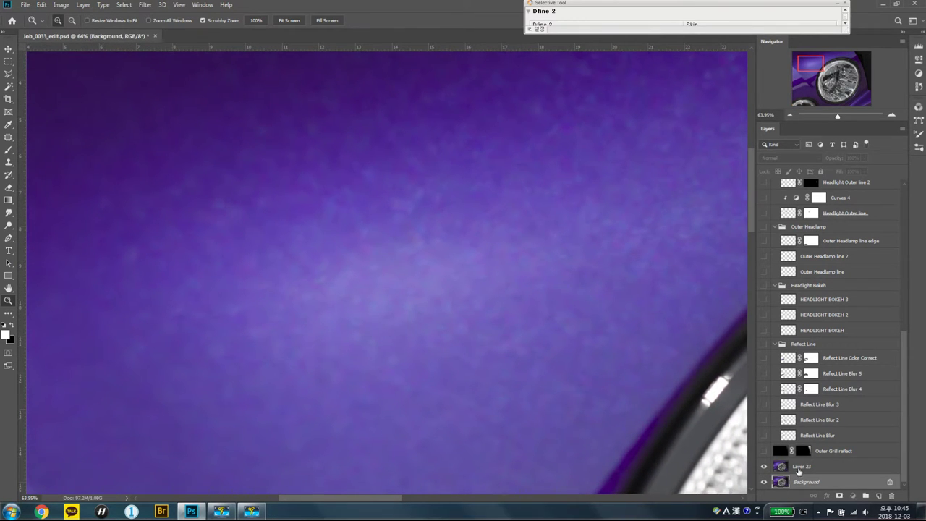
left_click(799, 468)
left_click(763, 467)
left_click(763, 466)
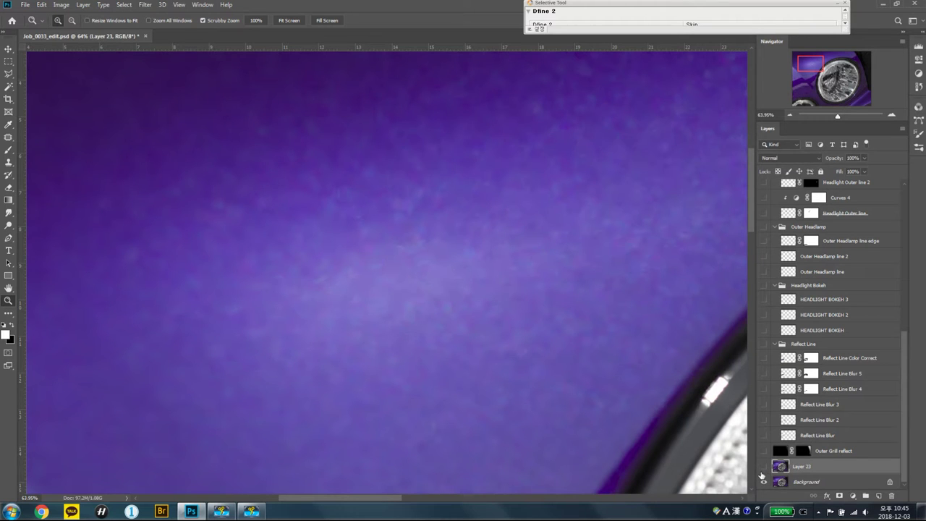
left_click(763, 469)
left_click_drag(601, 412, 380, 343)
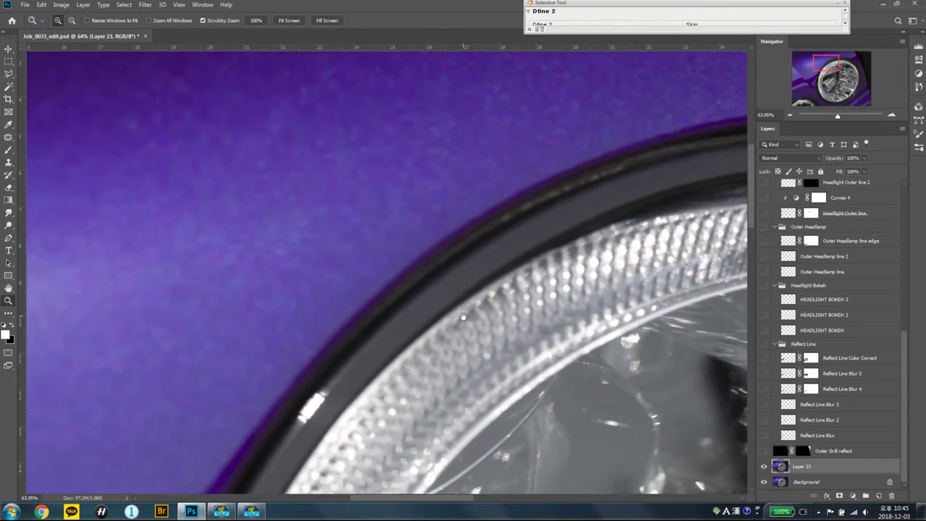
left_click_drag(464, 317, 449, 322)
left_click(764, 468)
left_click(764, 468)
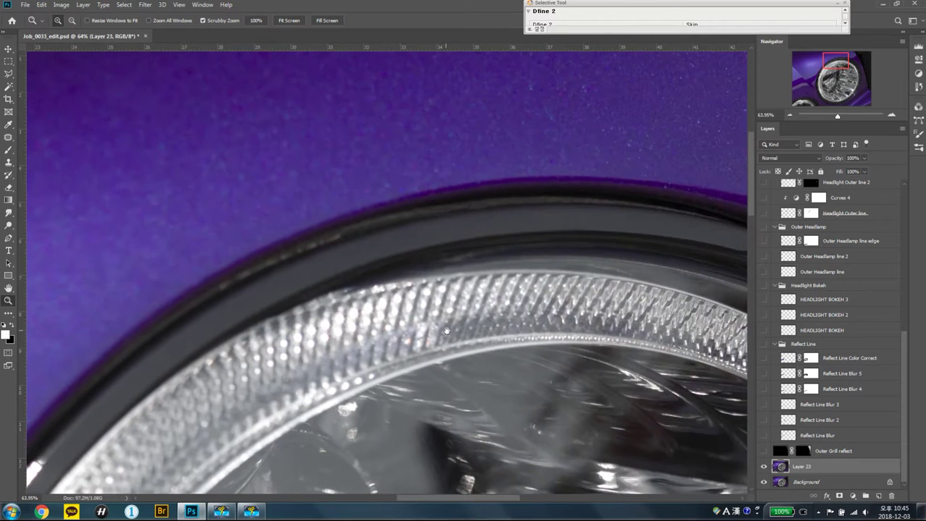
left_click(763, 468)
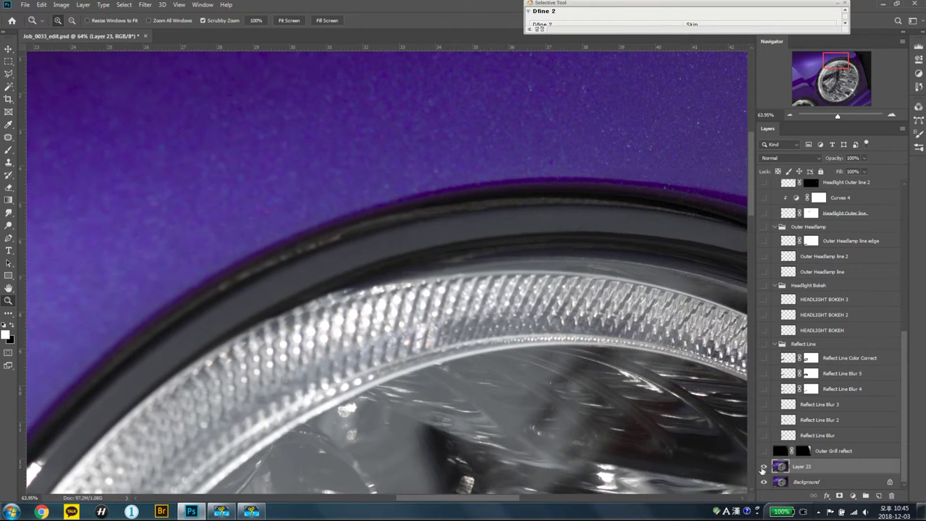
Step: Compare Layer 23 against the original at the headlight rim, lower lens and fog lamp
scroll(403, 320, "up", 1)
left_click_drag(403, 320, 449, 311)
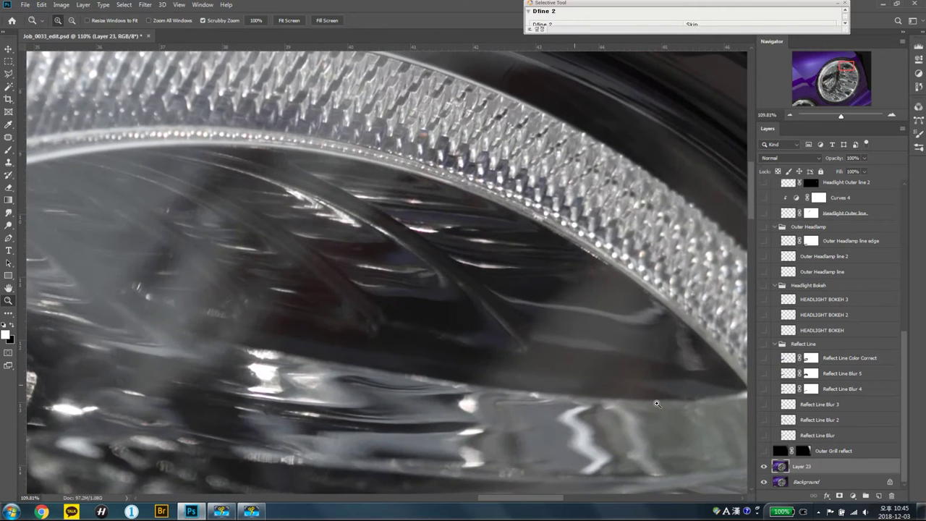
mouse_move(666, 381)
left_mouse_down()
mouse_move(554, 339)
mouse_move(492, 284)
mouse_move(522, 375)
left_mouse_up()
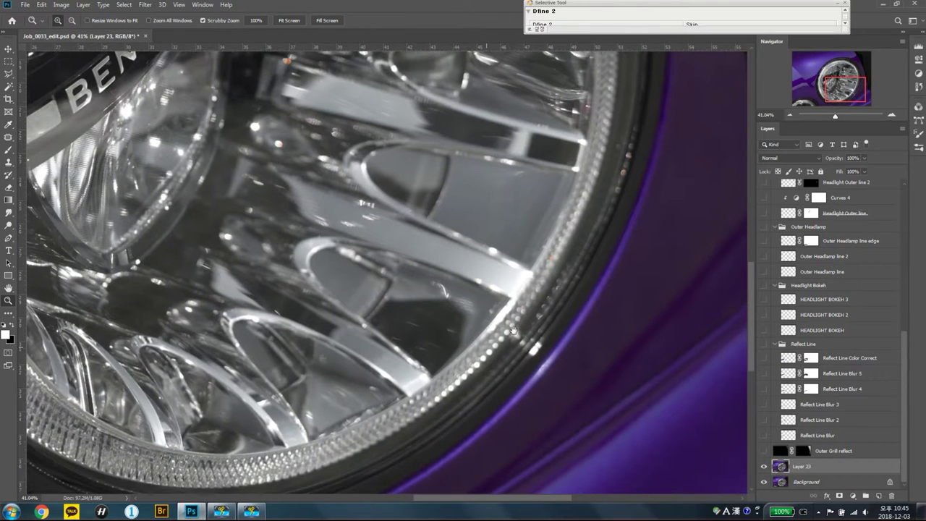
left_click_drag(495, 382, 730, 441)
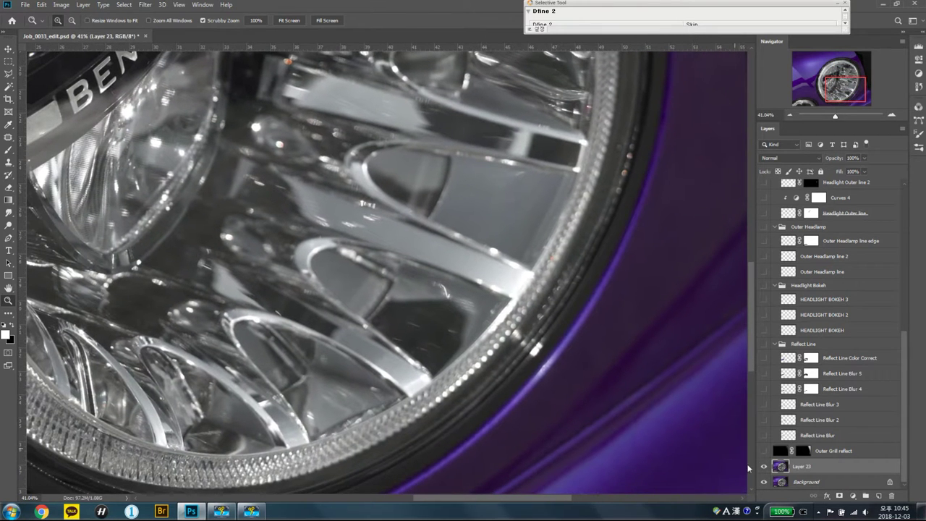
left_click(764, 466)
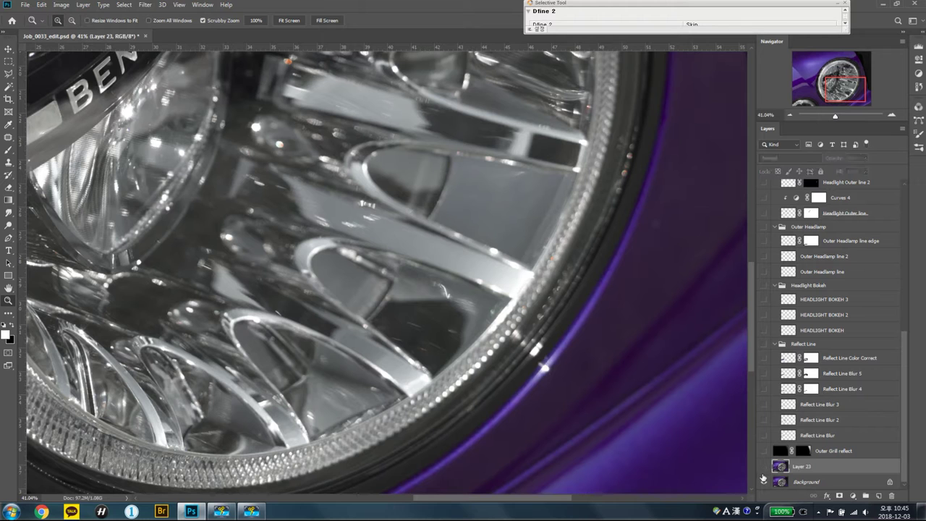
left_click(765, 467)
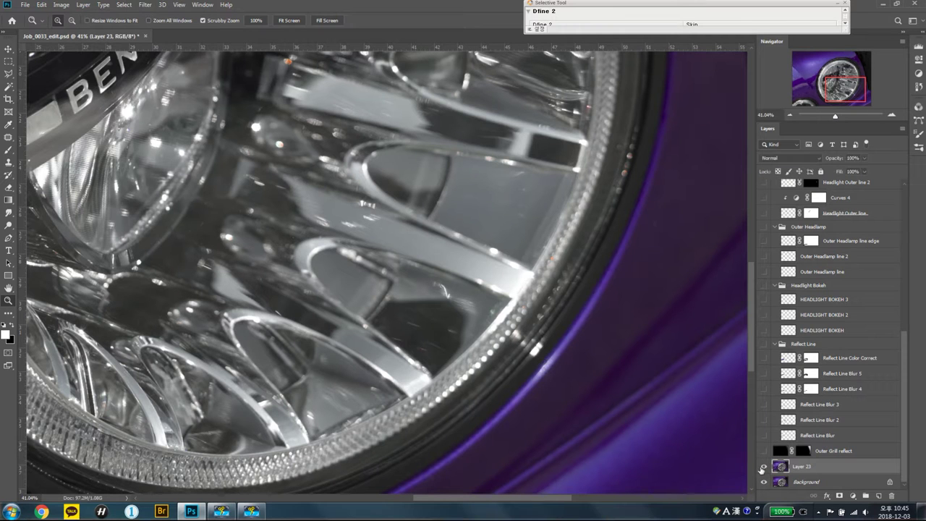
left_click_drag(512, 389, 534, 364)
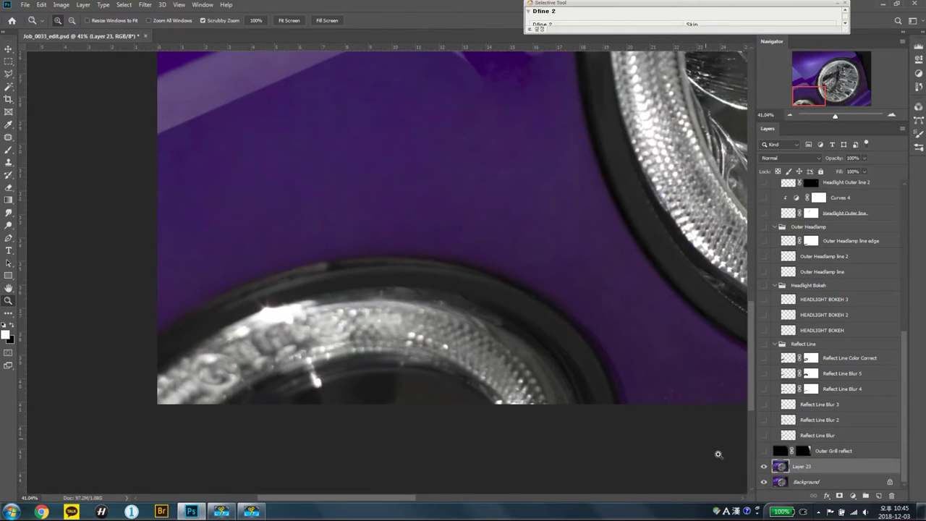
left_click(764, 466)
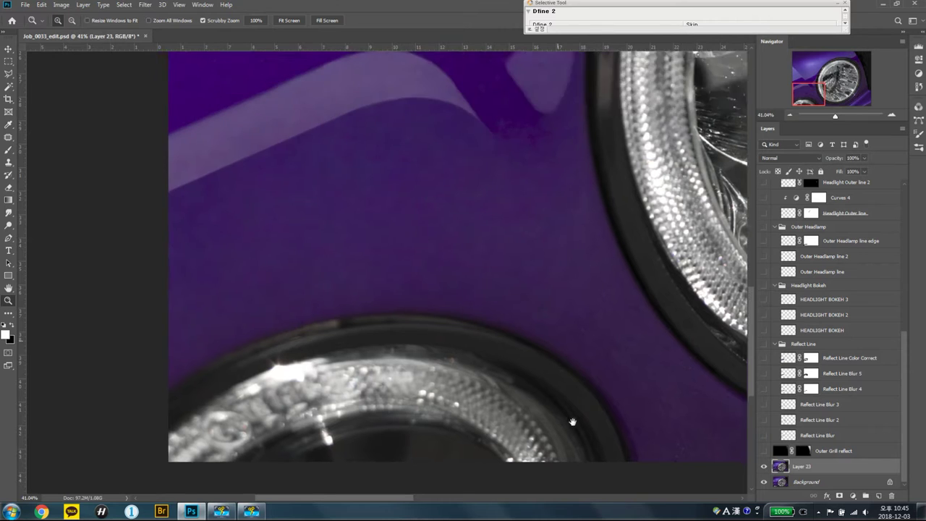
left_click_drag(555, 101, 613, 369)
Step: Check Layer 23 on the zoomed-out headlamp and turn on the Outer Grill reflect layer
left_click(763, 467)
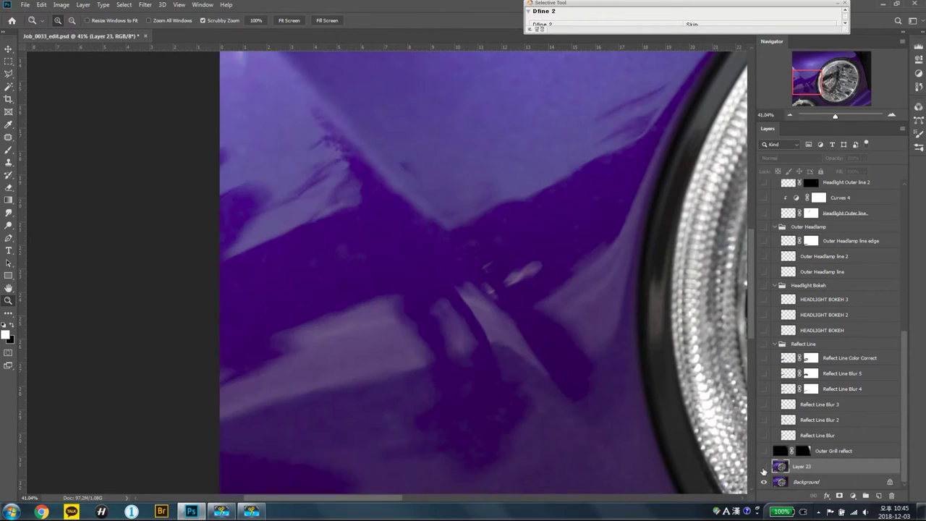
key("ctrl+minus")
left_click(763, 466)
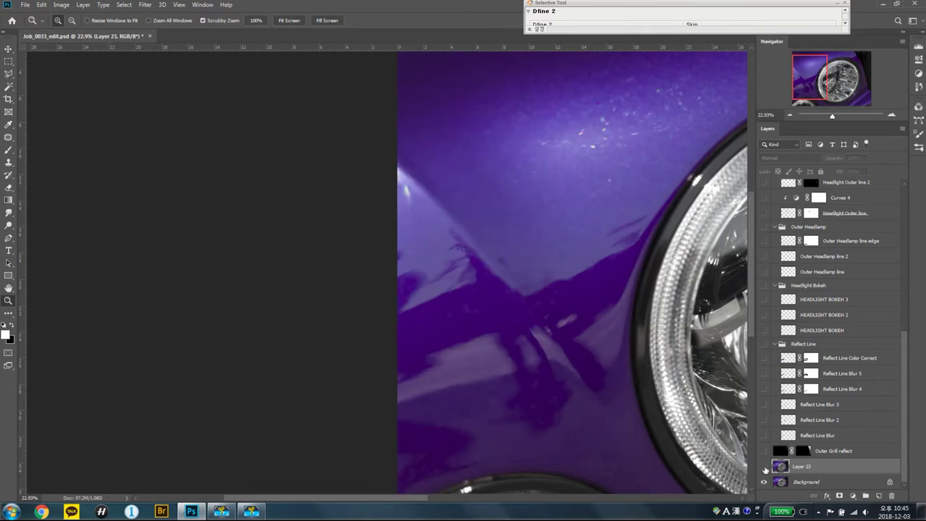
left_click(765, 468)
left_click_drag(593, 367, 516, 384)
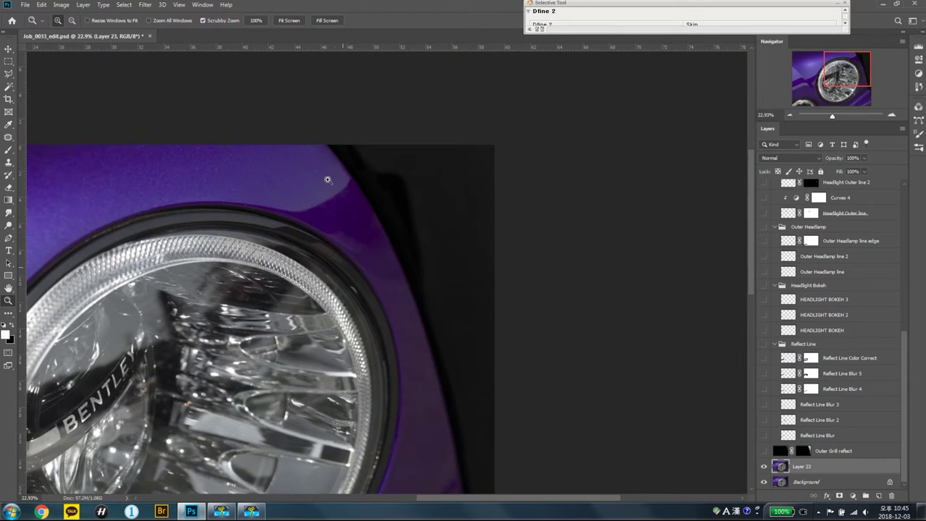
left_click(764, 451)
left_click_drag(434, 215, 446, 210)
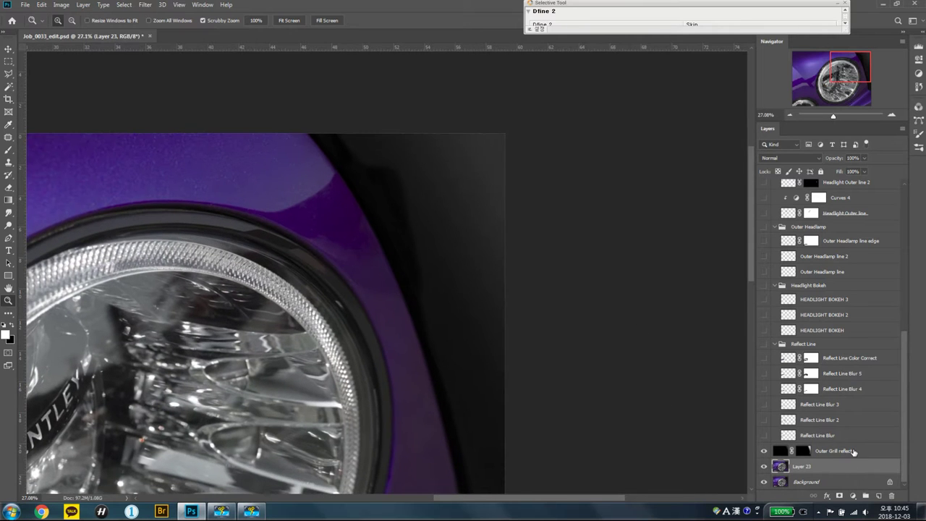
Step: Inspect the Outer Grill reflect mask and compare the layer on and off
left_click(839, 451)
key("backslash")
key("backslash")
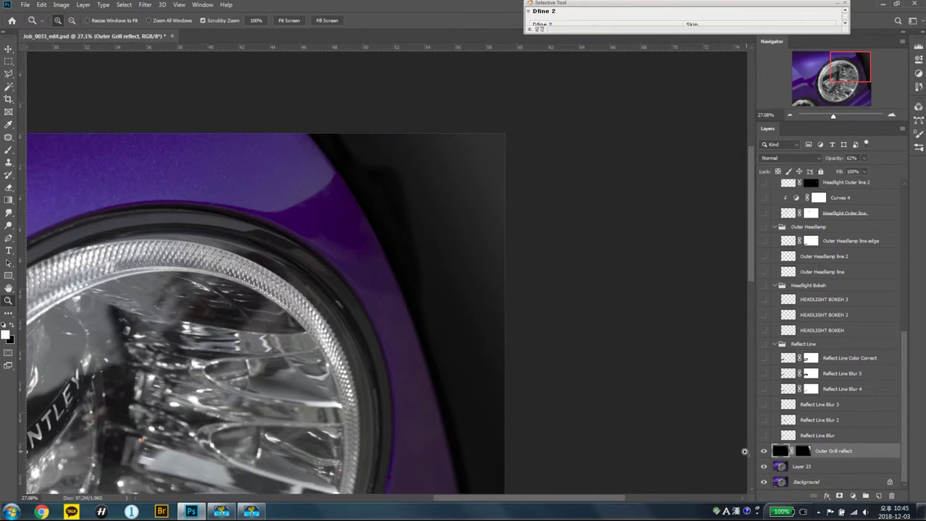
left_click(764, 451)
left_click(764, 451)
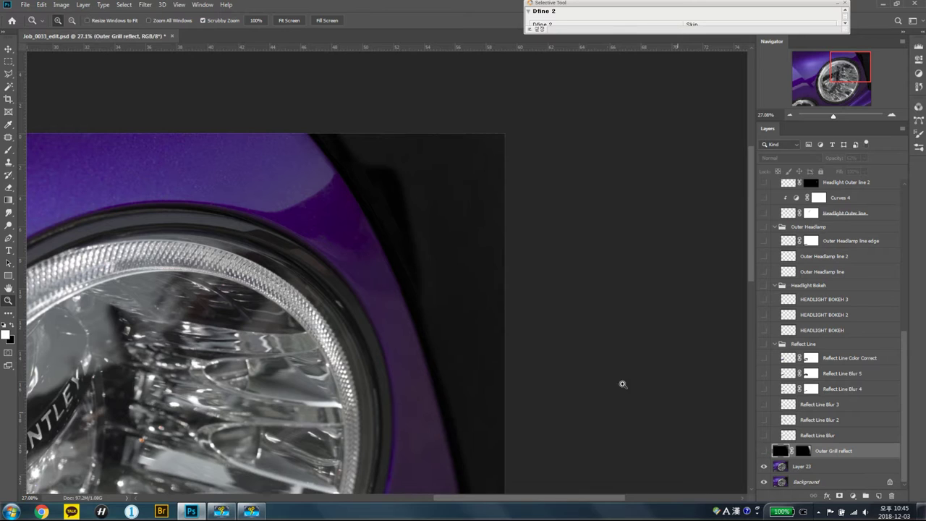
left_click_drag(550, 329, 542, 357)
left_click(766, 453)
left_click(765, 450)
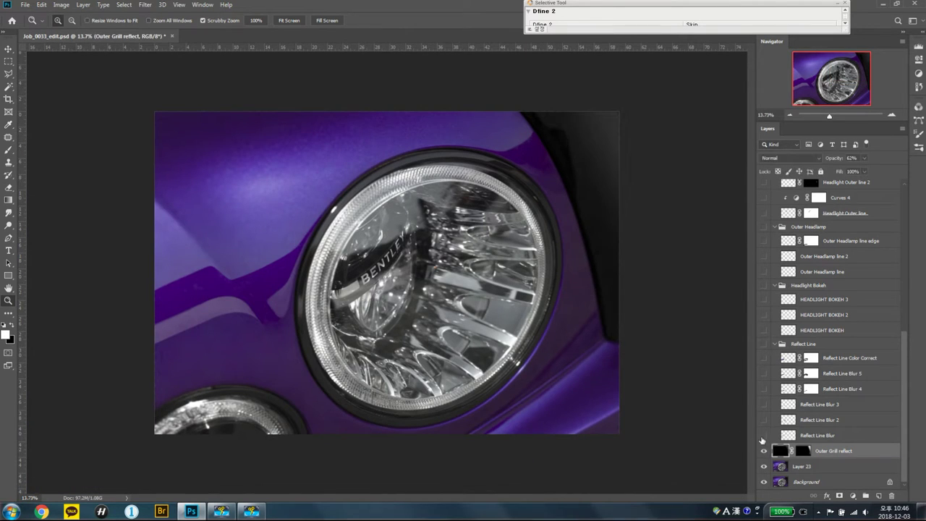
Step: Compare Reflect Line Blur on the body reflection and turn on Reflect Line Blur 2
left_click(818, 436)
left_click_drag(243, 418, 418, 239)
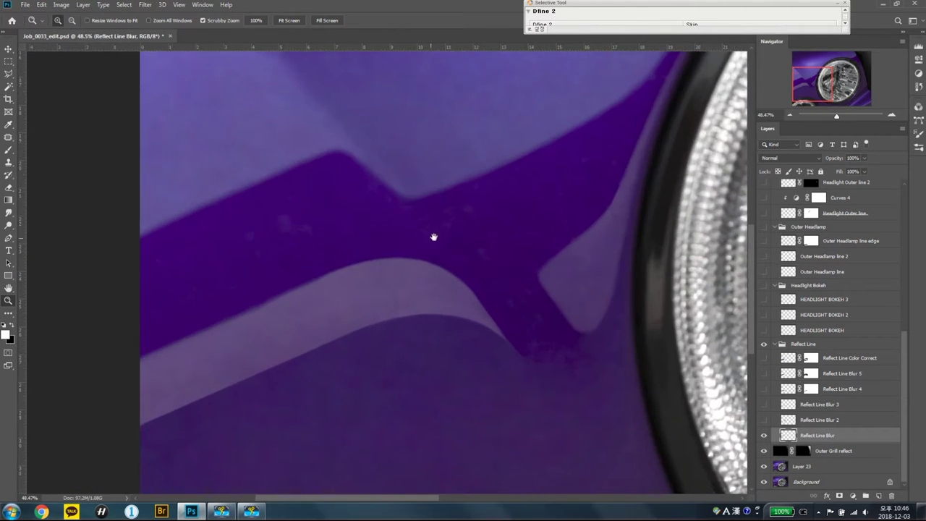
left_click_drag(417, 239, 632, 369)
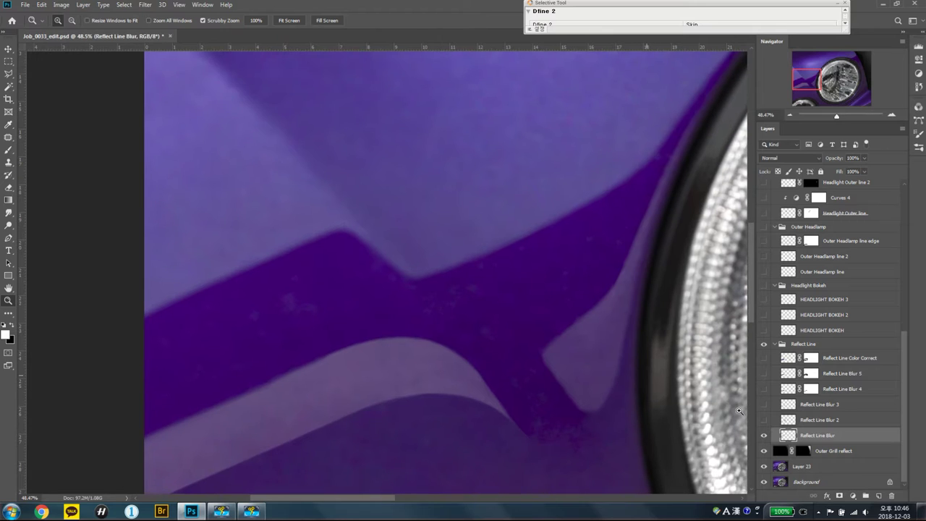
left_click(763, 436)
left_click(763, 436)
left_click(765, 420)
Step: Turn on Reflect Line Blur 3, 4 and 5, comparing each on the reflect line
left_click(764, 404)
left_click(811, 405)
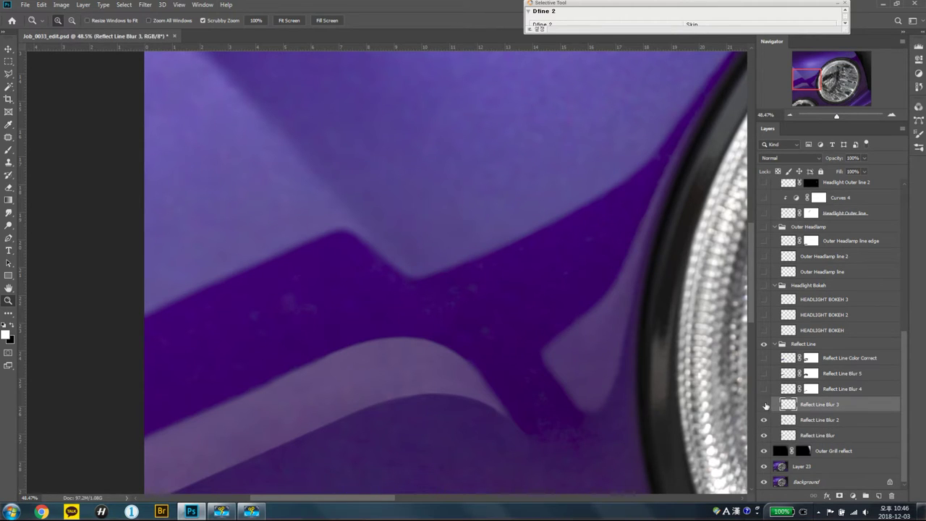
left_click(637, 427)
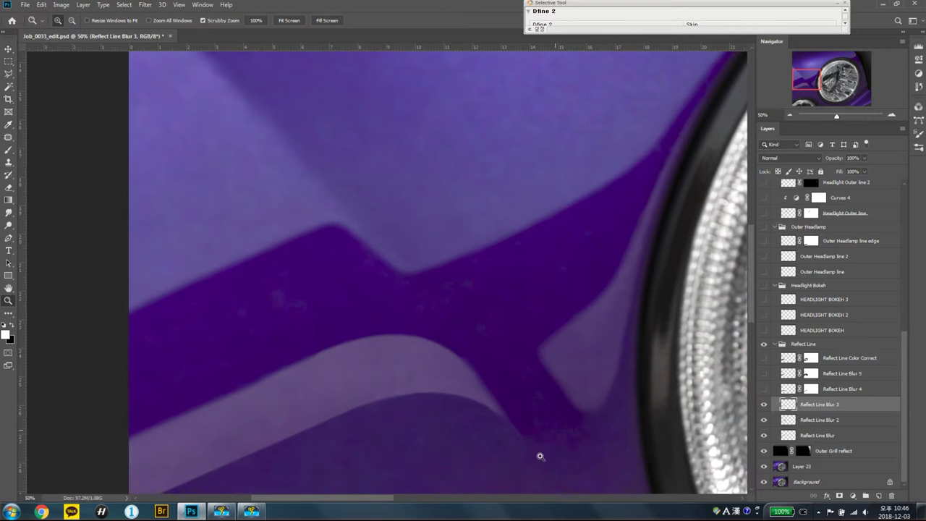
left_click_drag(561, 403, 502, 311)
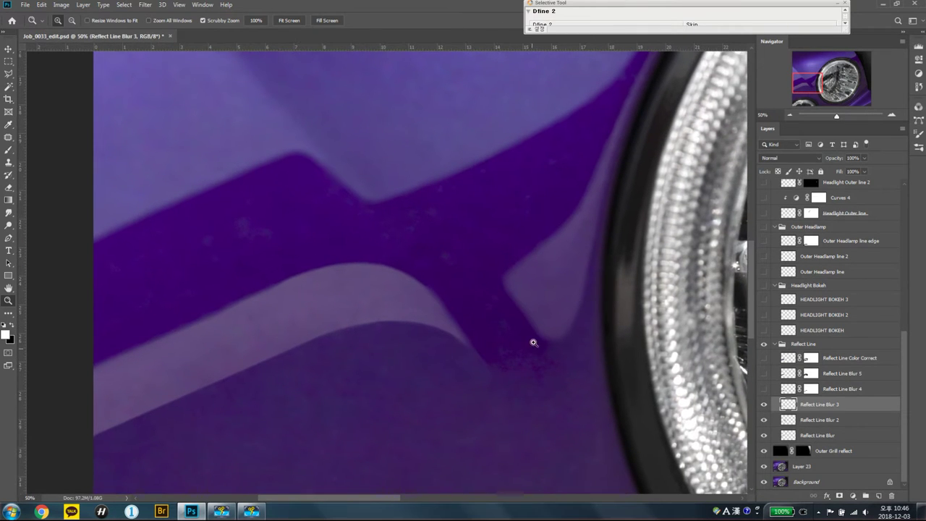
left_click_drag(533, 343, 571, 325)
left_click(764, 405)
left_click(764, 390)
mouse_move(505, 390)
left_mouse_down()
mouse_move(613, 345)
mouse_move(587, 356)
left_mouse_up()
left_click(764, 389)
left_click(764, 390)
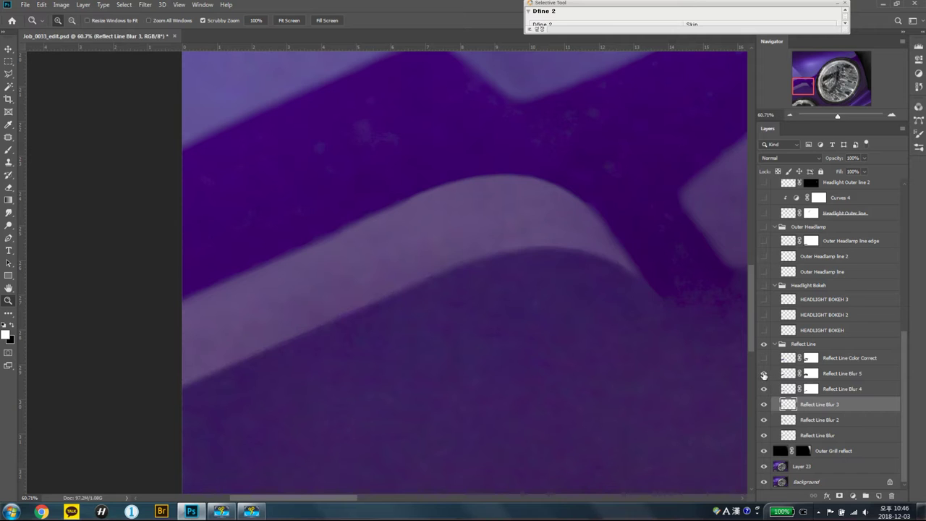
left_click(764, 373)
left_click(764, 374)
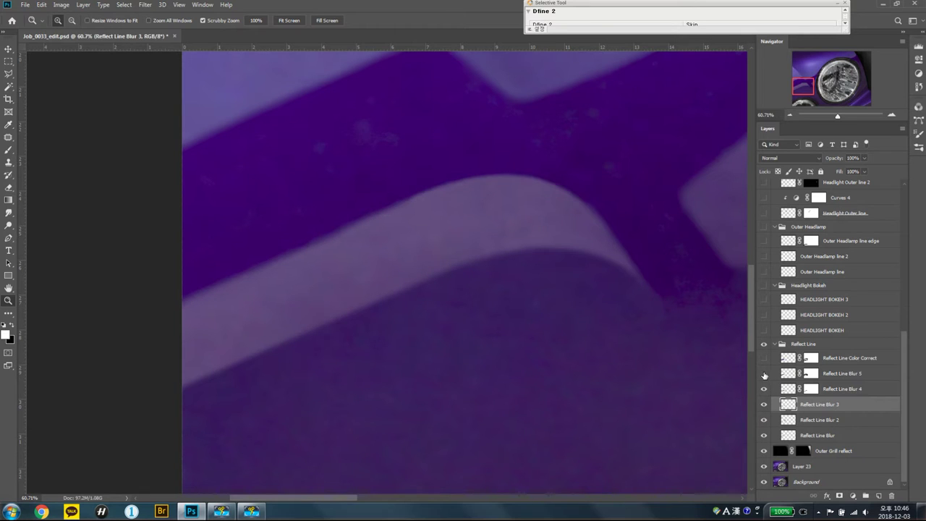
left_click(831, 374)
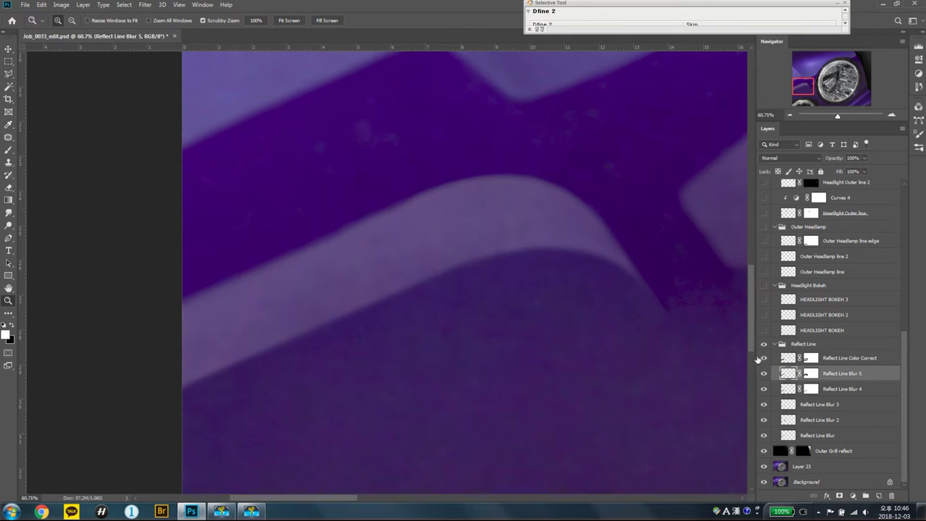
left_click_drag(618, 338, 565, 282)
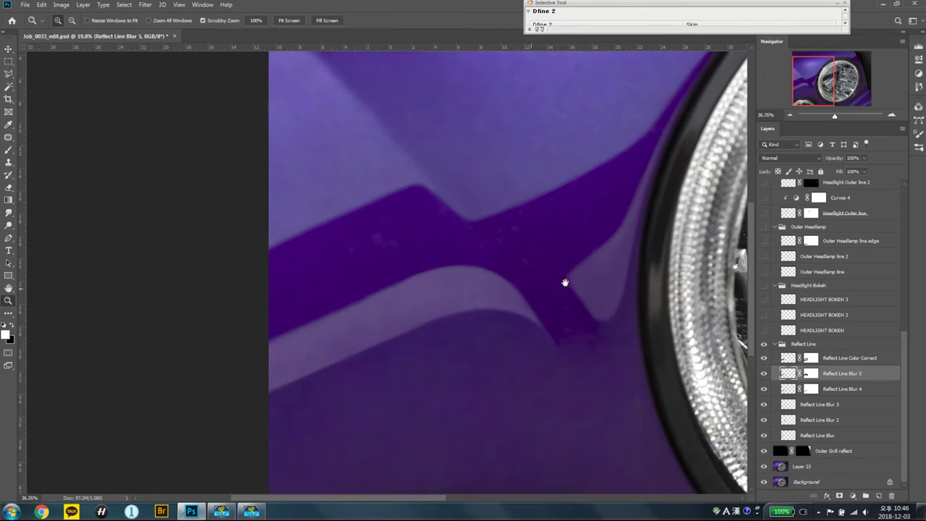
Step: Inspect the Reflect Line Color Correct mask and compare the layer on and off
left_click(837, 359)
key("backslash")
left_click(766, 363)
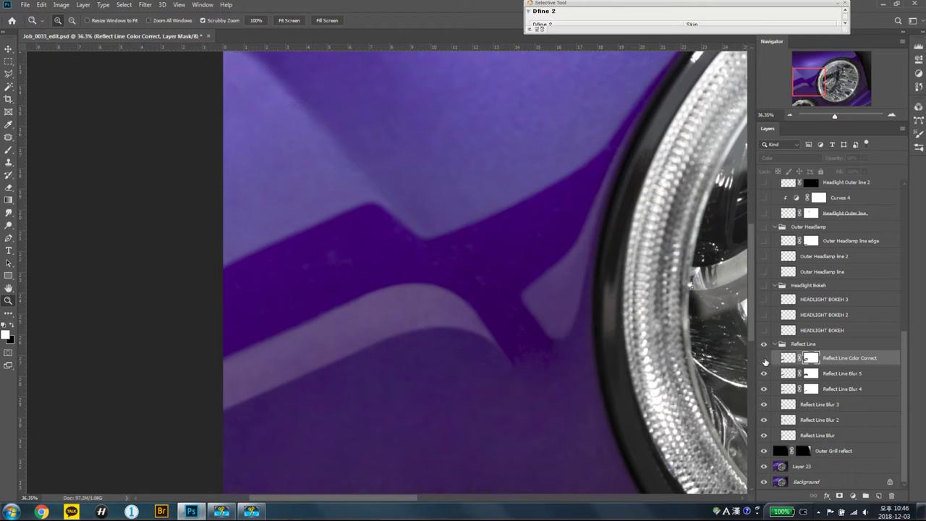
left_click(765, 361)
left_click(765, 361)
left_click(808, 332)
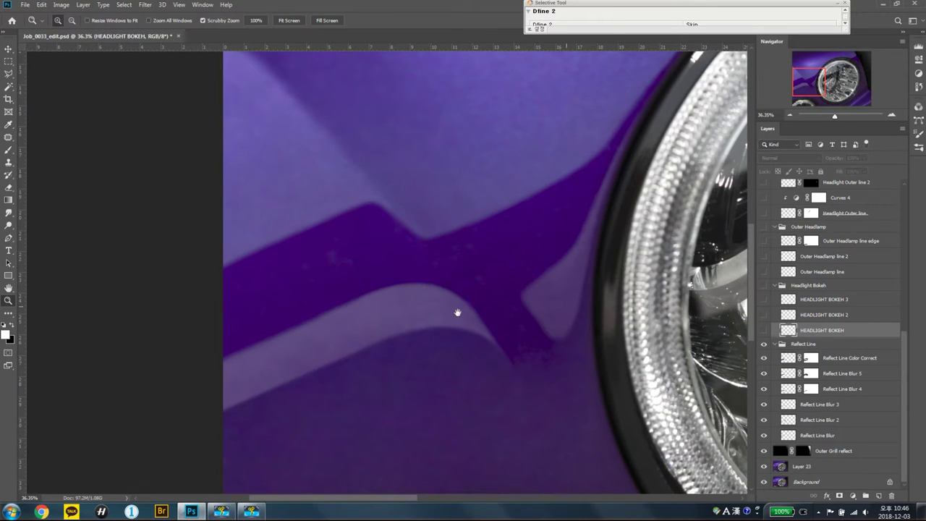
Step: Turn on HEADLIGHT BOKEH, HEADLIGHT BOKEH 2 and the Headlight Bokeh group along the rim
left_click_drag(457, 312, 492, 217)
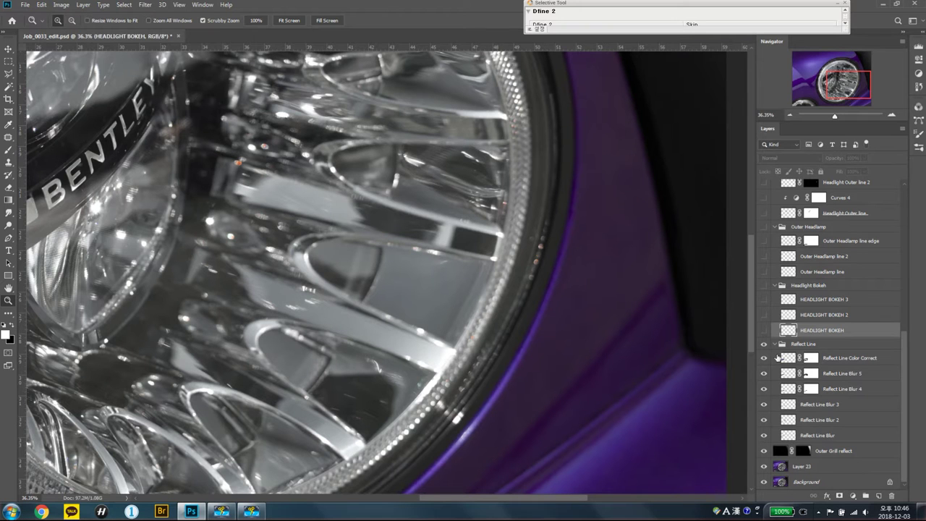
left_click(763, 332)
mouse_move(556, 258)
left_mouse_down()
mouse_move(589, 244)
mouse_move(601, 327)
mouse_move(584, 267)
left_mouse_up()
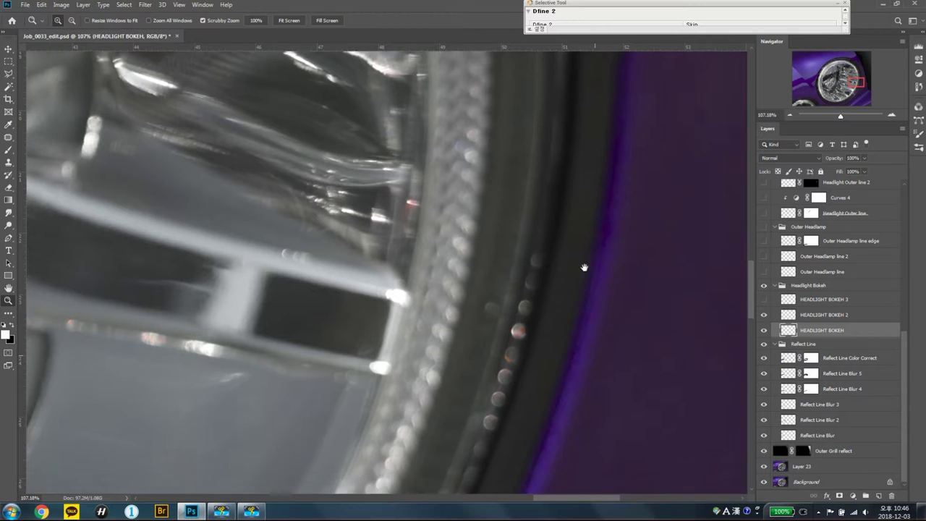
left_click(765, 330)
left_click(765, 330)
left_click(766, 316)
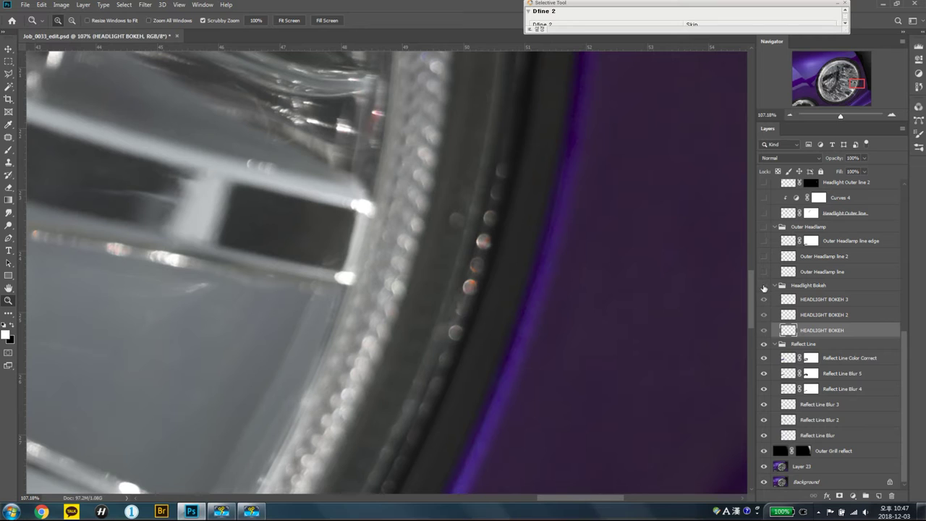
left_click(764, 286)
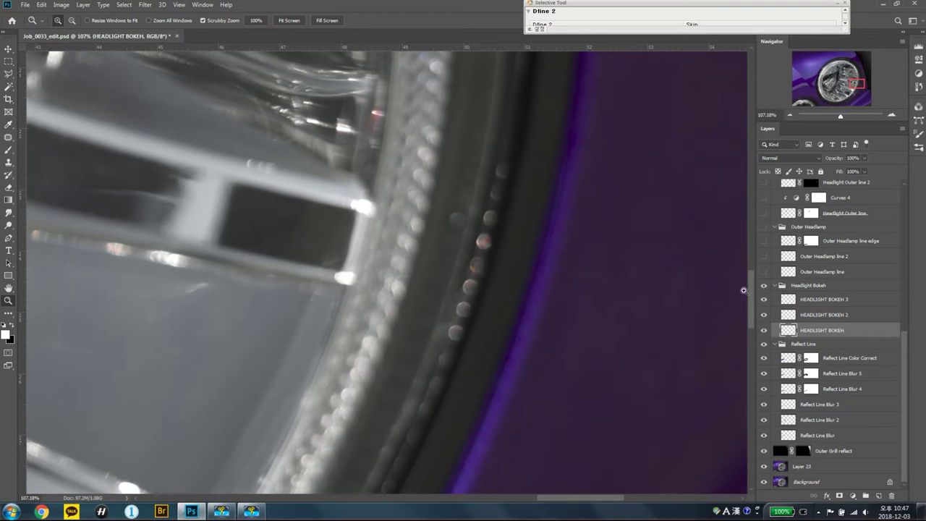
Step: Zoom onto the headlamp ring's top edge and turn on the Outer Headlamp line layer
left_click(818, 272)
mouse_move(632, 287)
left_mouse_down()
mouse_move(584, 309)
mouse_move(608, 308)
left_mouse_up()
mouse_move(456, 192)
left_mouse_down()
mouse_move(484, 301)
mouse_move(408, 274)
left_mouse_up()
left_click(766, 272)
Step: Compare Outer Headlamp line and line 2 on and off, leaving both visible
left_click(766, 273)
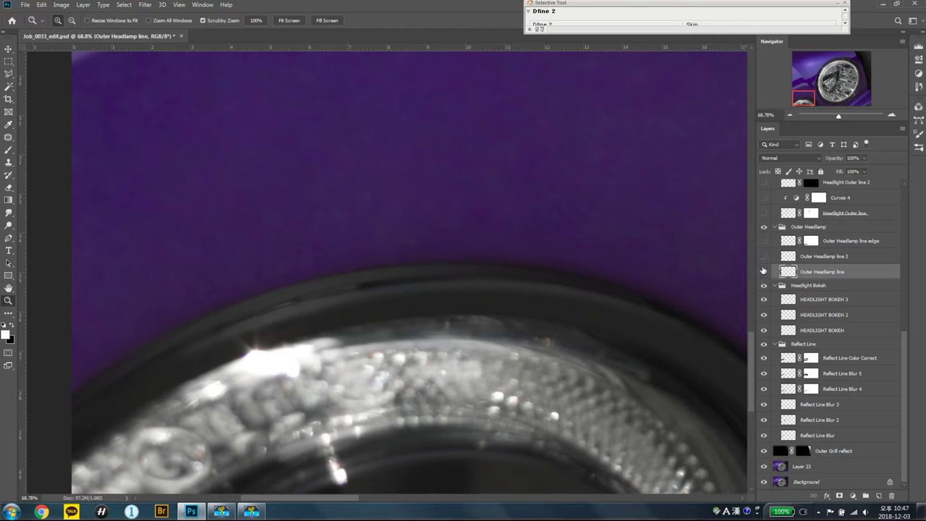
left_click(765, 256)
left_click(765, 256)
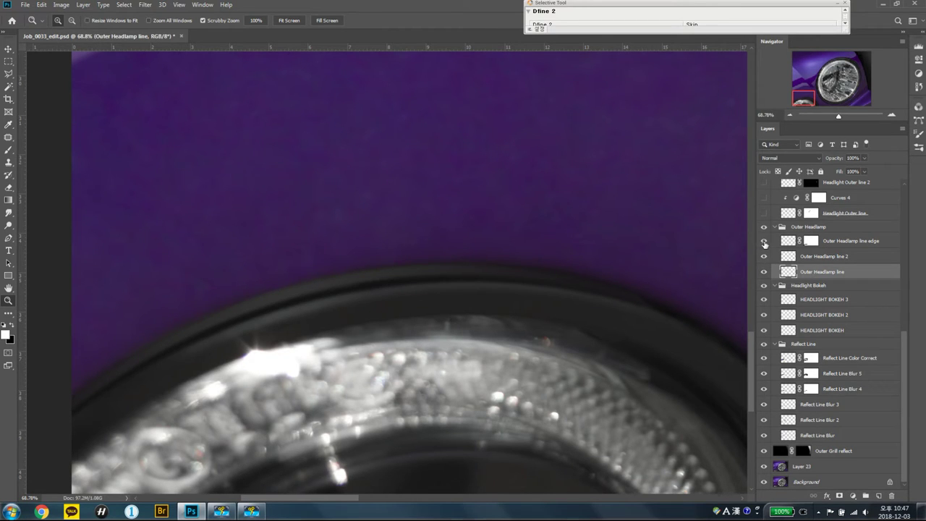
left_click_drag(765, 257, 764, 271)
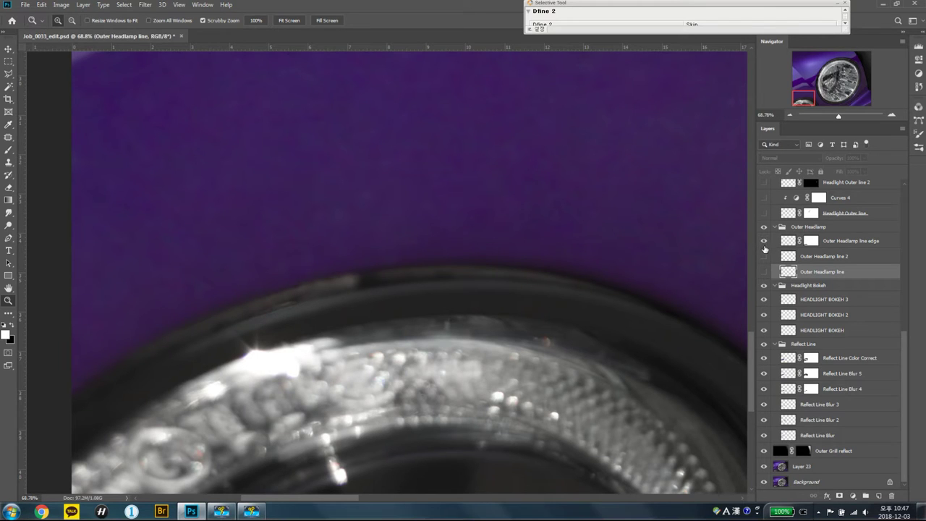
left_click(765, 257)
Step: Turn on Outer Headlamp line edge and compare the dark rim line
left_click(765, 227)
left_click(765, 228)
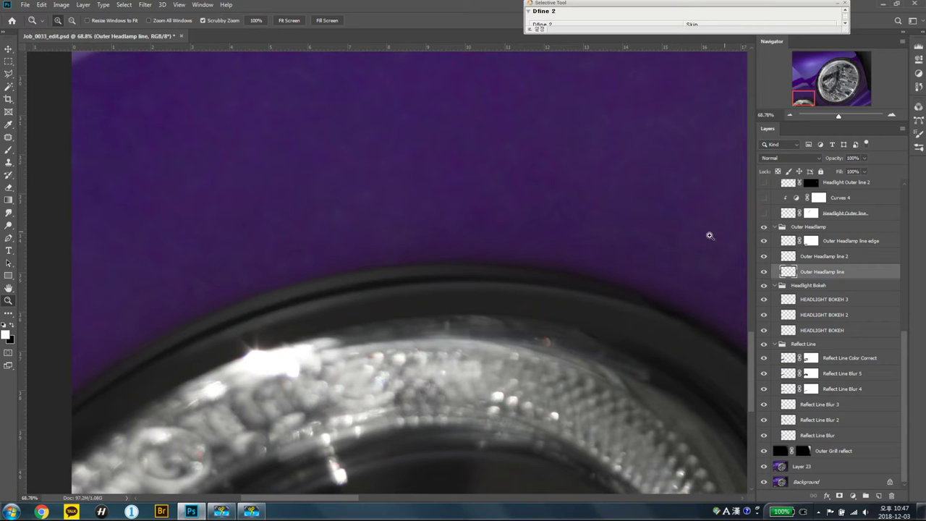
scroll(500, 306, "up", 3)
scroll(621, 252, "right", 5)
scroll(620, 252, "down", 3)
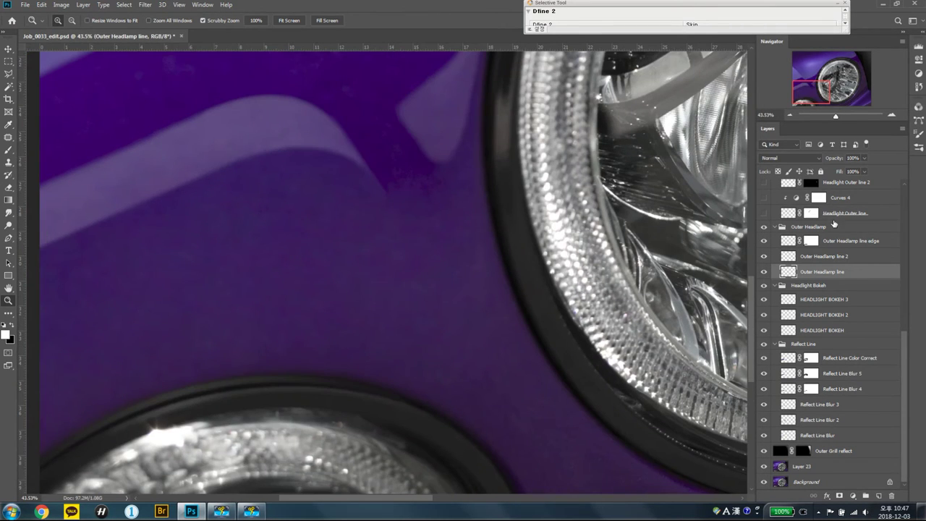
left_click(843, 214)
Step: Compare the headlamp rim with and without the Headlight Outer line layer
left_click_drag(908, 347, 913, 260)
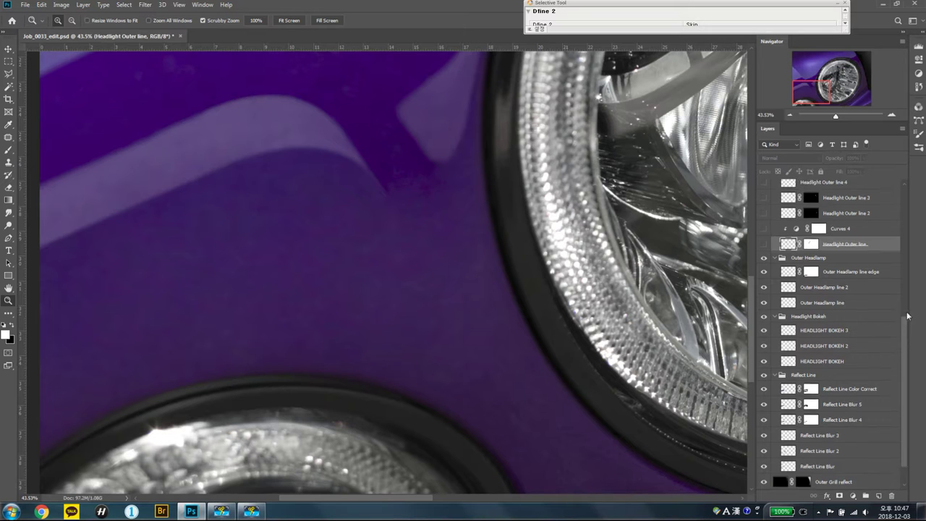
left_click_drag(690, 289, 447, 275)
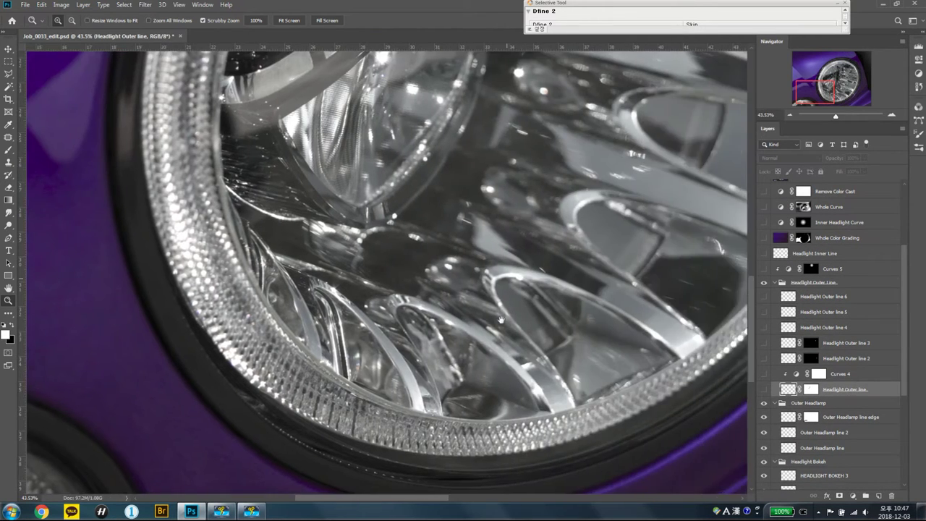
scroll(500, 300, "up", 2)
left_click_drag(500, 300, 386, 370)
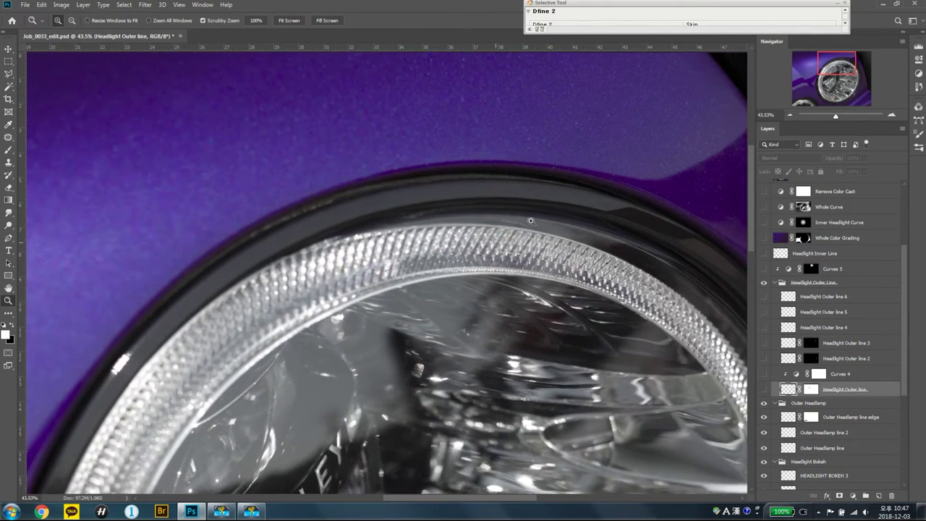
left_click(765, 390)
left_click(764, 390)
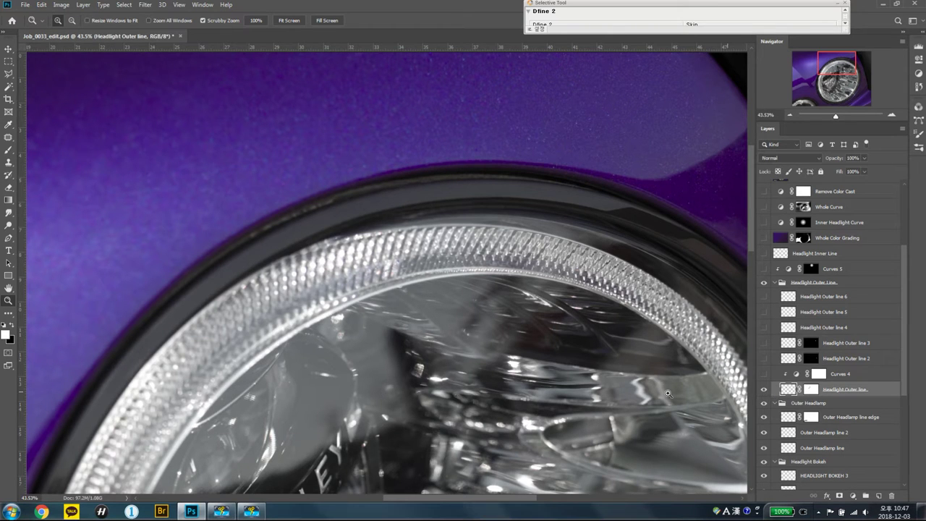
scroll(668, 393, "up", 2)
scroll(242, 259, "up", 2)
scroll(249, 207, "up", 2)
scroll(695, 328, "up", 2)
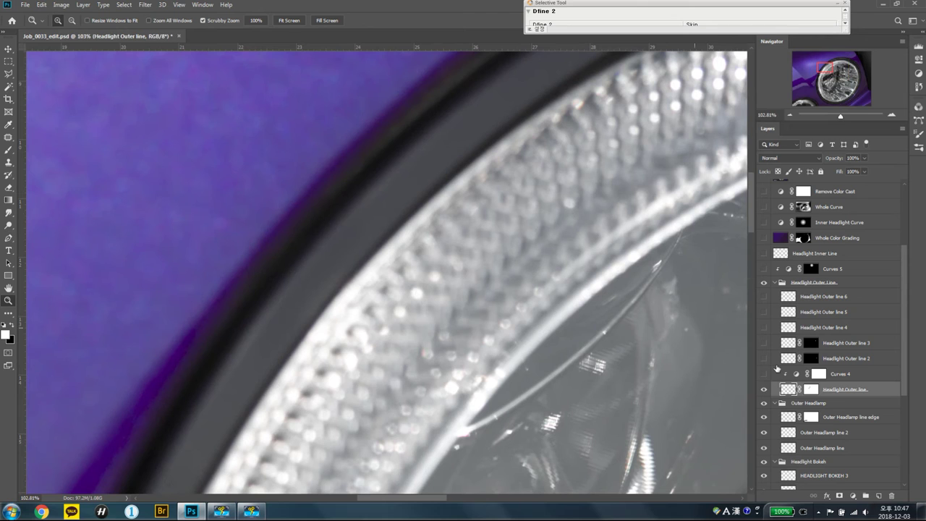
left_click(764, 390)
Step: Turn on the Curves 4 adjustment and recheck the Headlight Outer line retouch
left_click(764, 375)
left_click(765, 373)
left_click(763, 390)
scroll(627, 320, "down", 5)
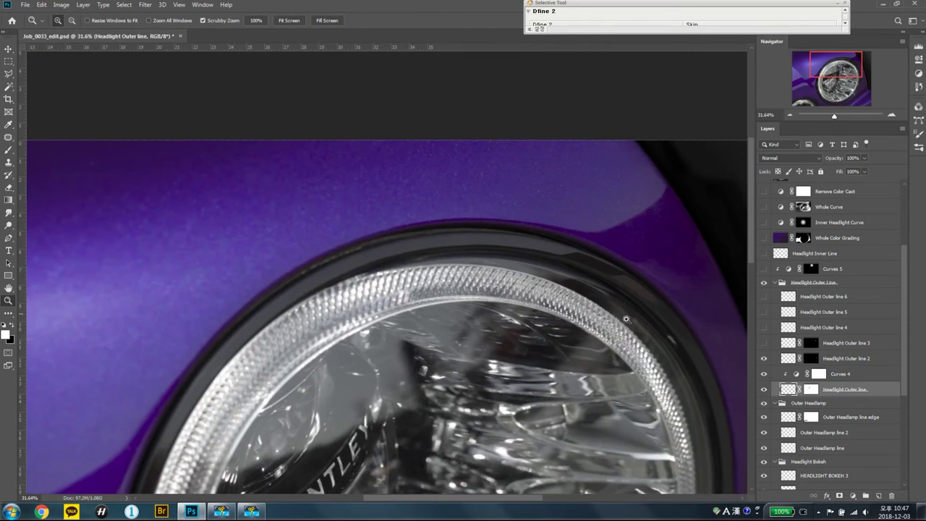
left_click(849, 359)
Step: Preview the Headlight Outer line 2 mask and compare the rim with it off and on
key("backslash")
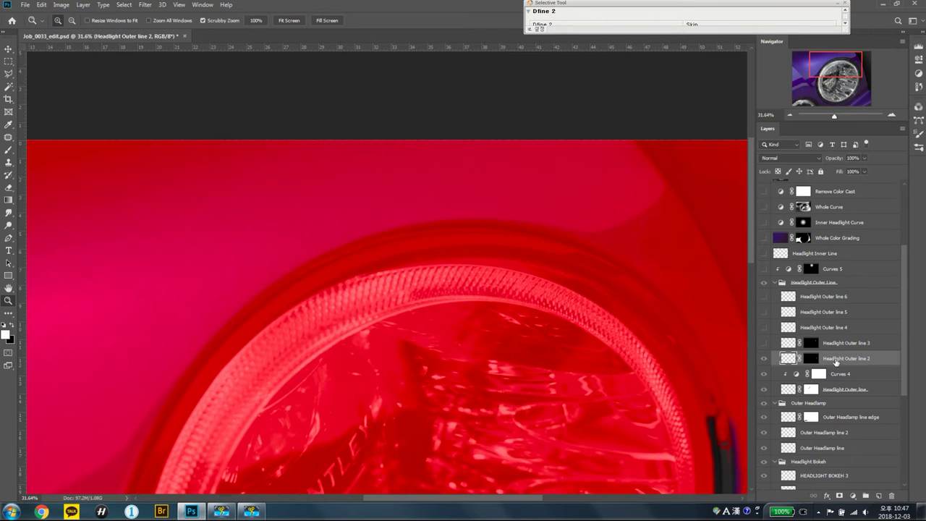
key("backslash")
left_click_drag(662, 380, 547, 292)
key("backslash")
key("backslash")
scroll(511, 265, "up", 2)
scroll(525, 236, "up", 1)
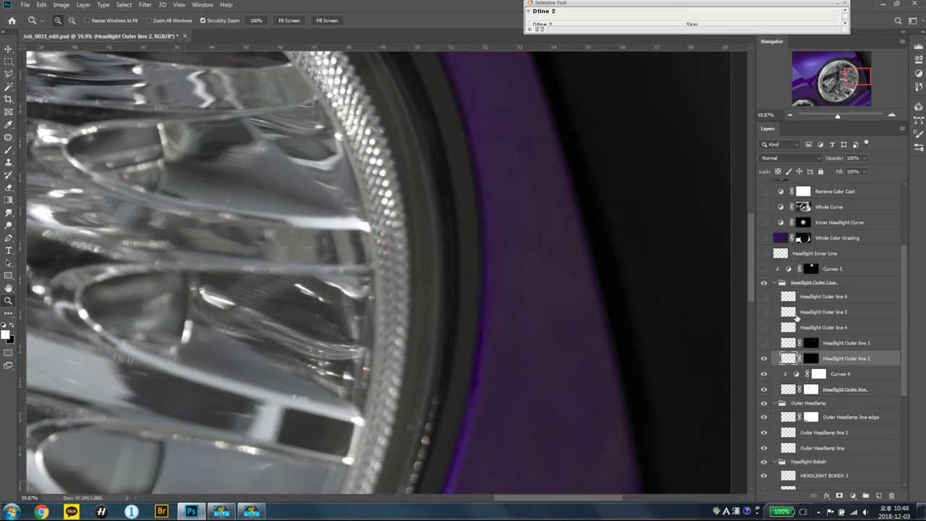
left_click(765, 358)
left_click(764, 359)
left_click(763, 359)
Step: Select Headlight Outer line 3 and preview its mask around the rim
left_click(843, 342)
left_click_drag(546, 271, 538, 280)
key("backslash")
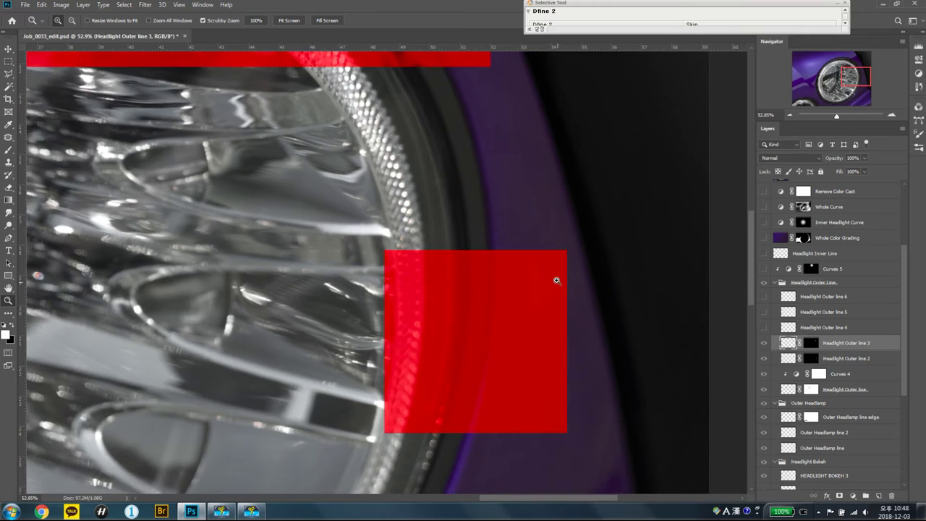
key("backslash")
mouse_move(430, 244)
left_mouse_down()
mouse_move(481, 264)
mouse_move(551, 275)
left_mouse_up()
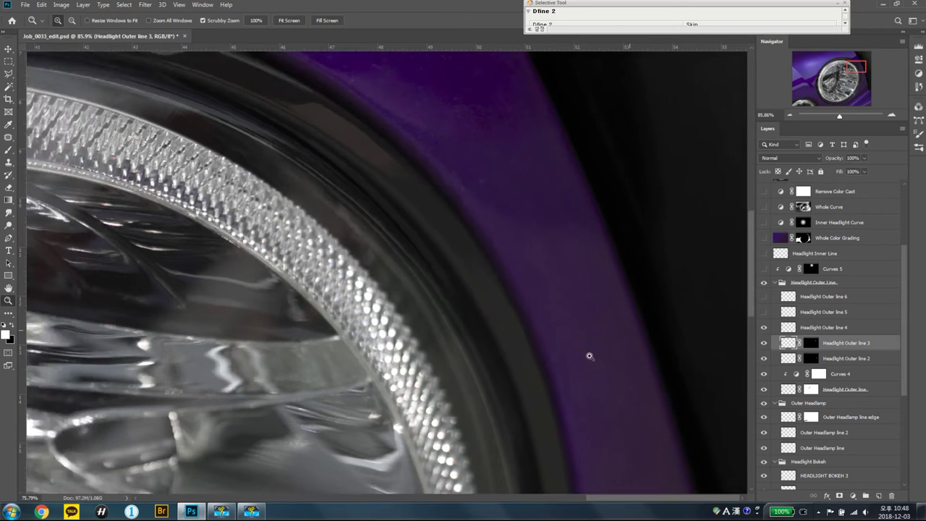
left_click_drag(589, 356, 622, 325)
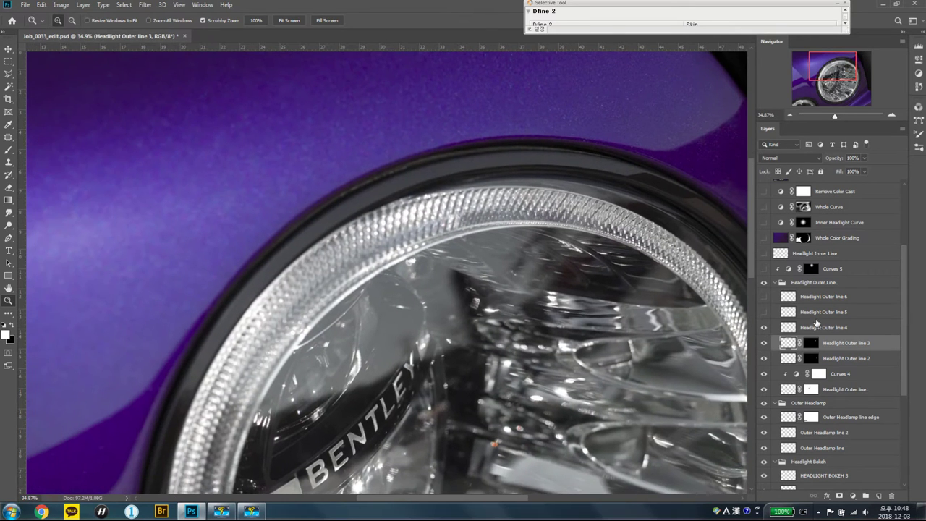
Step: Turn on the Headlight Outer line 4 and 5 retouches, comparing the rim
left_click(806, 327)
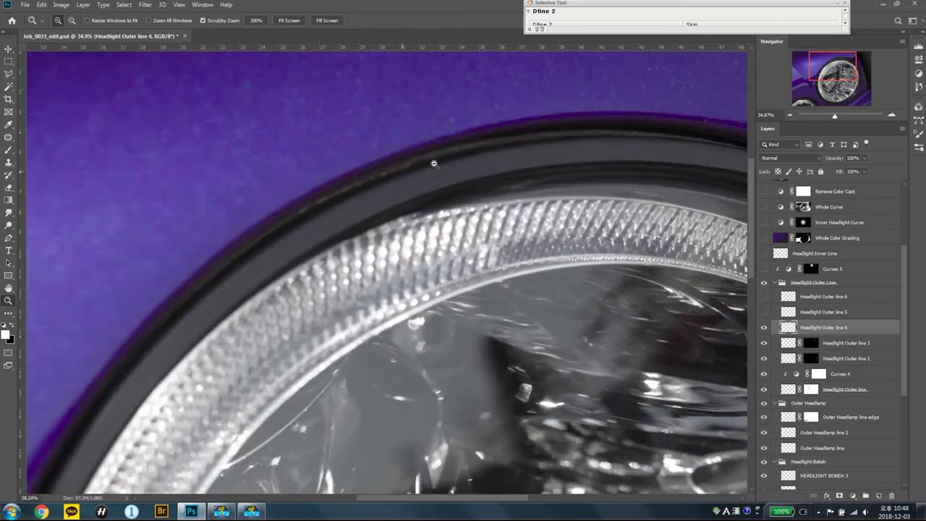
left_click_drag(409, 171, 722, 301)
left_click(764, 327)
left_click(764, 327)
left_click(763, 312)
left_click(764, 312)
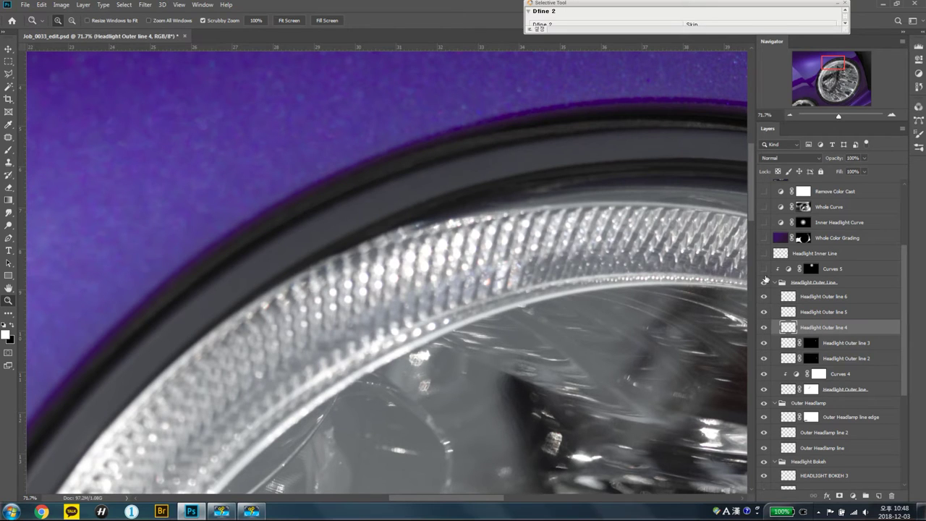
Step: Switch on Curves 5 and compare the Headlight Outer Line group off and on
left_click(764, 270)
left_click(765, 270)
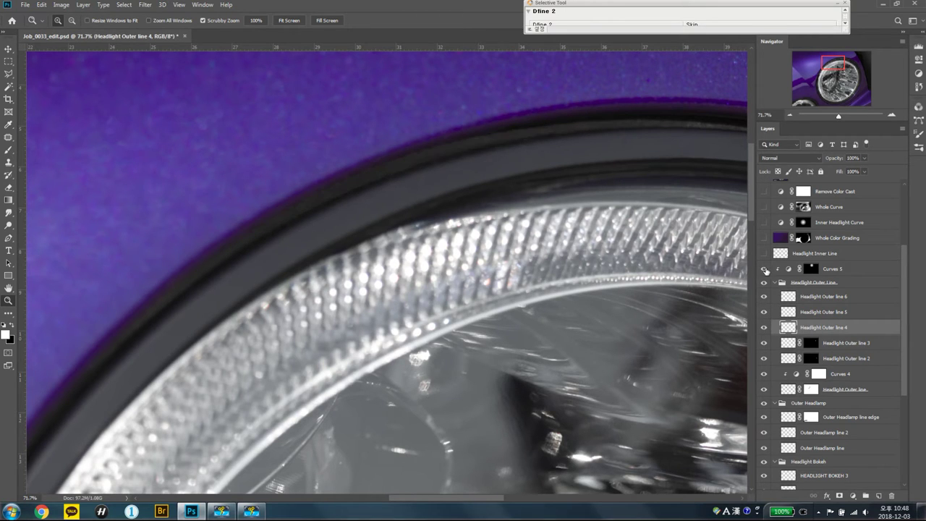
left_click(764, 282)
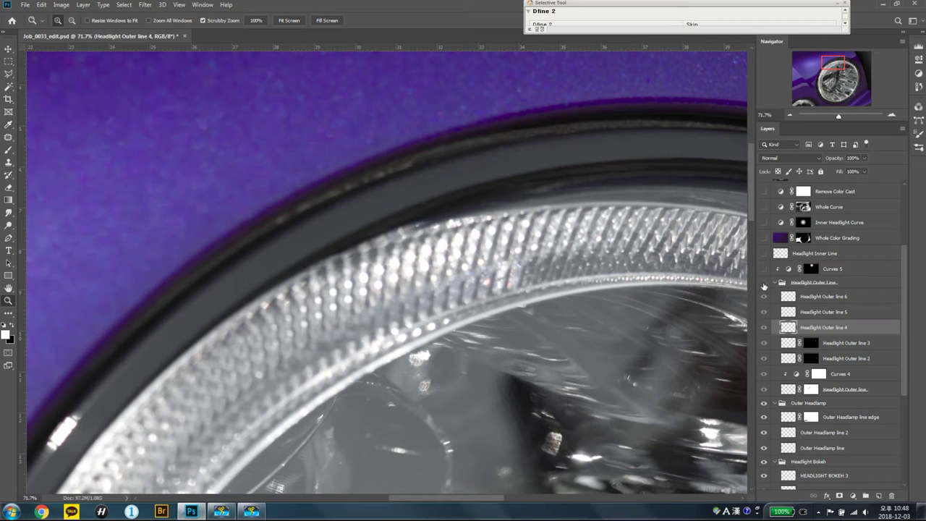
left_click(764, 282)
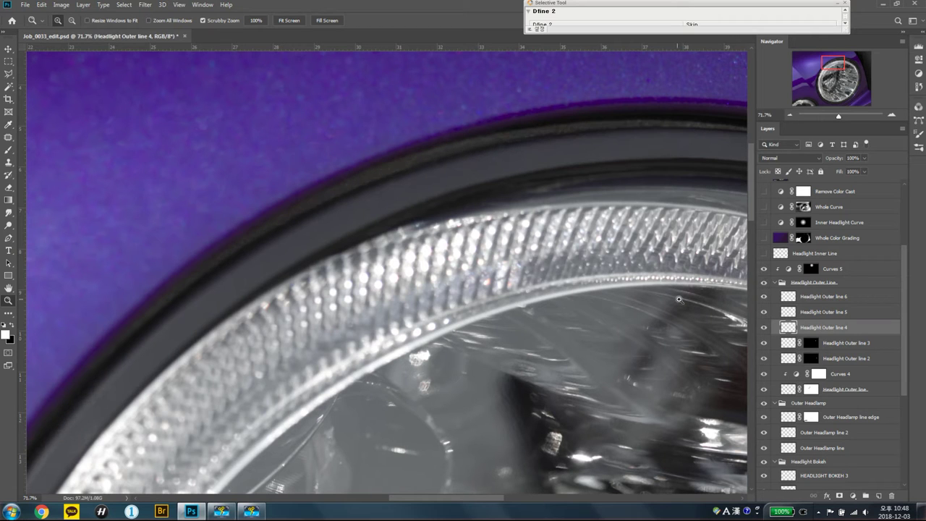
left_click(765, 282)
left_click(764, 283)
scroll(607, 331, "down", 1)
scroll(607, 332, "down", 5)
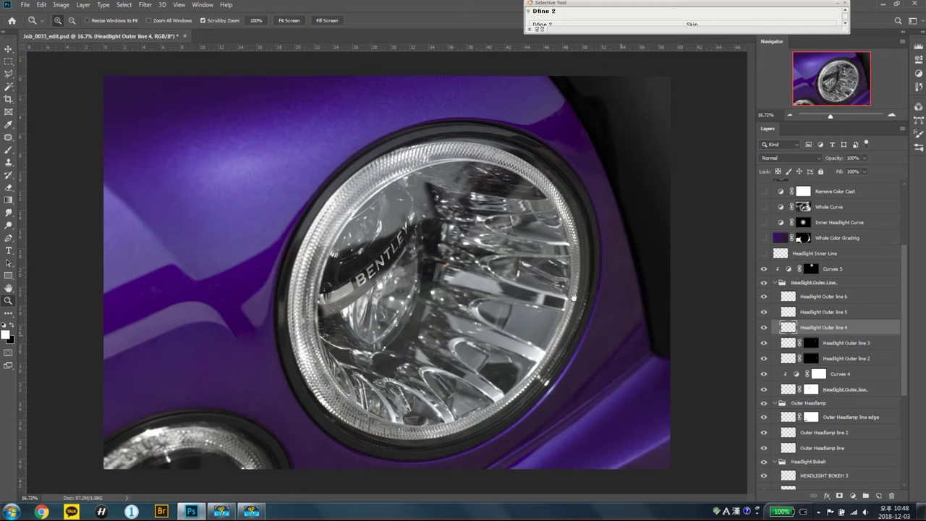
Step: Compare the Headlight Outer Line group off and on, then turn on Headlight Inner Line
left_click(764, 282)
left_click(765, 282)
left_click(796, 253)
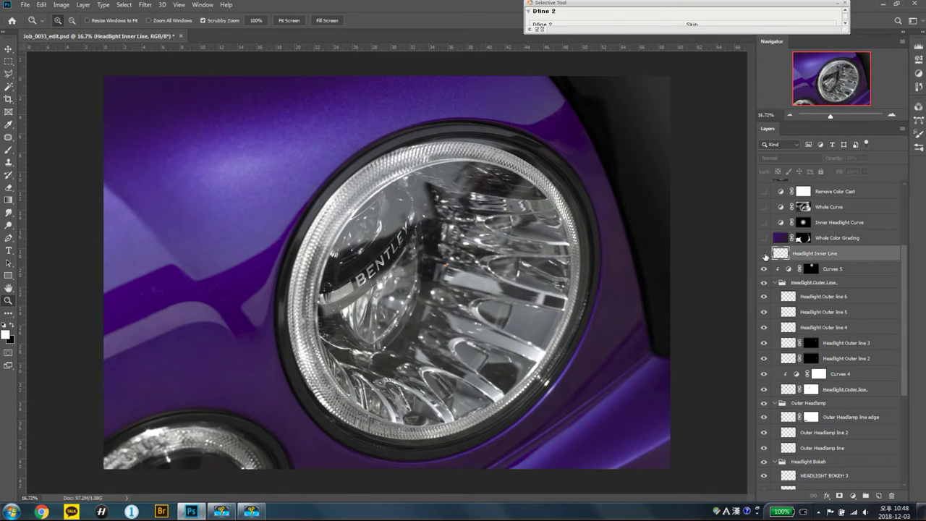
left_click(764, 254)
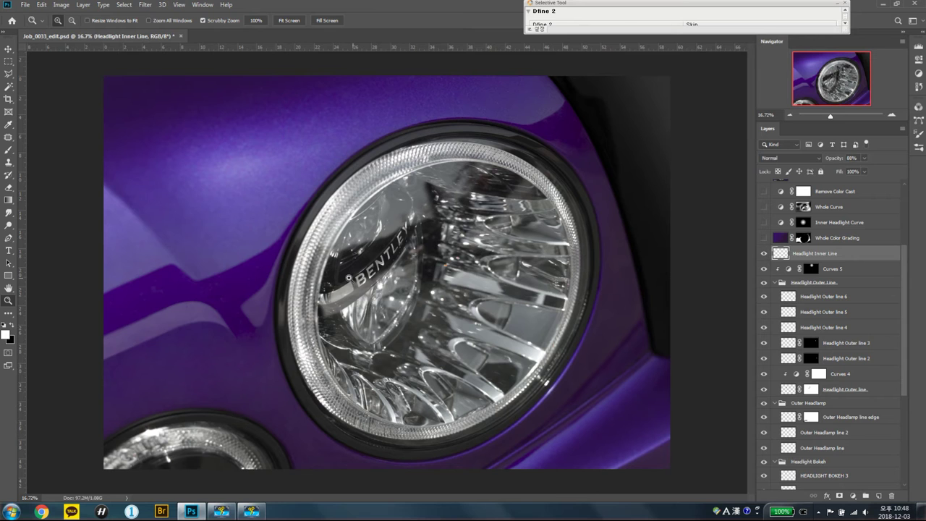
Step: Inspect the BENTLEY lettering with Headlight Inner Line on, then select Whole Color Grading
left_click_drag(348, 277, 736, 239)
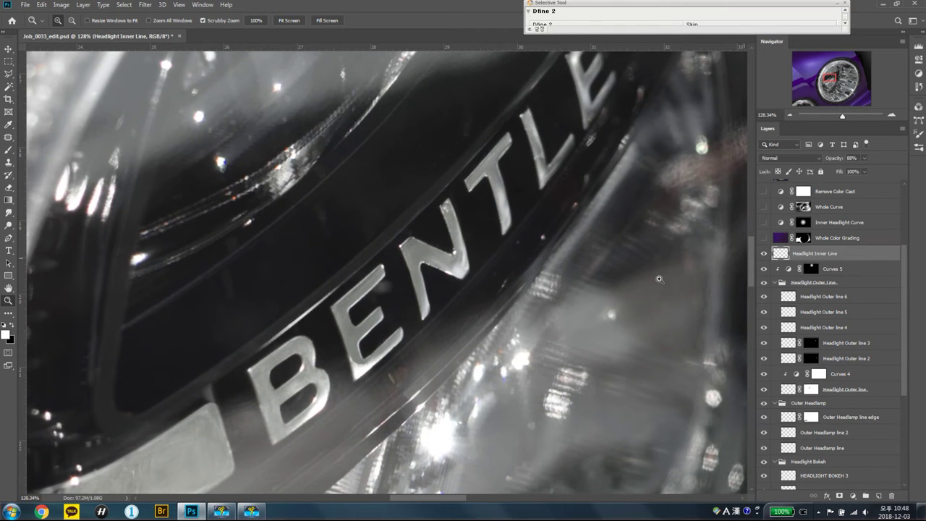
left_click_drag(296, 322, 341, 299)
mouse_move(457, 320)
left_mouse_down()
mouse_move(535, 269)
mouse_move(499, 284)
left_mouse_up()
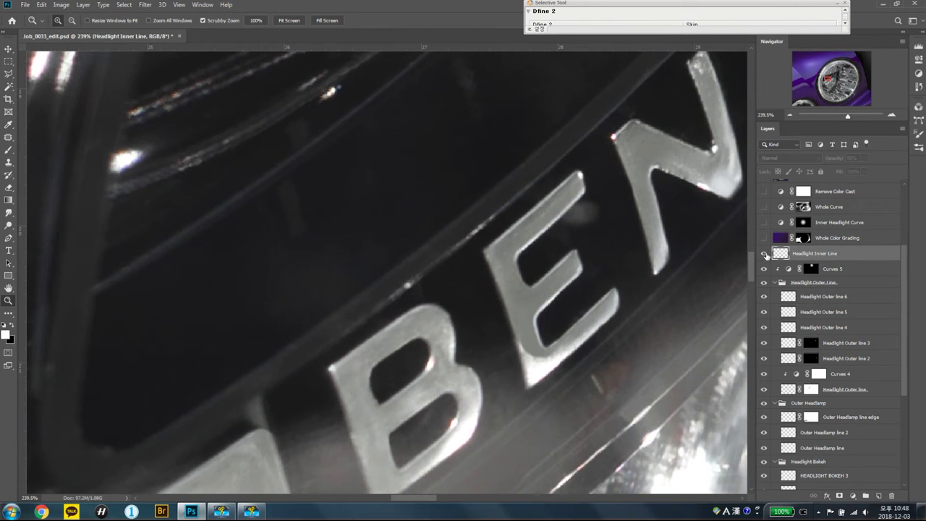
left_click(763, 253)
left_click_drag(683, 268, 447, 294)
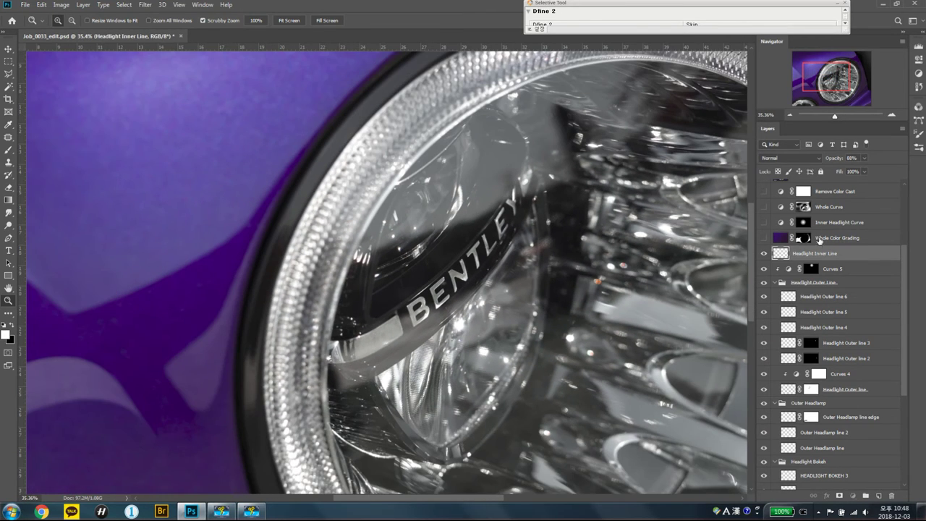
left_click(818, 238)
scroll(819, 275, "up", 5)
left_click_drag(613, 284, 540, 284)
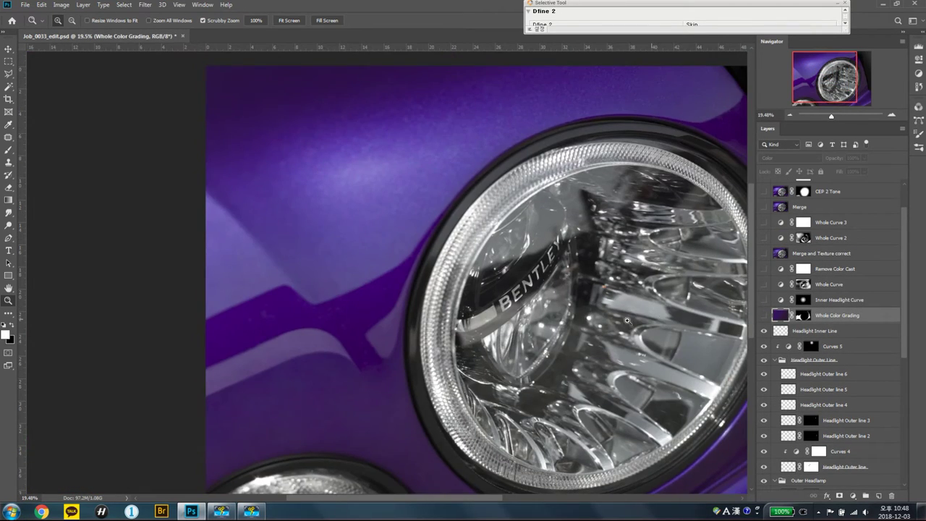
Step: Preview the Whole Color Grading mask, compare the grading off and on, and leave it on
left_click_drag(660, 318, 737, 318)
left_click(803, 316)
key("backslash")
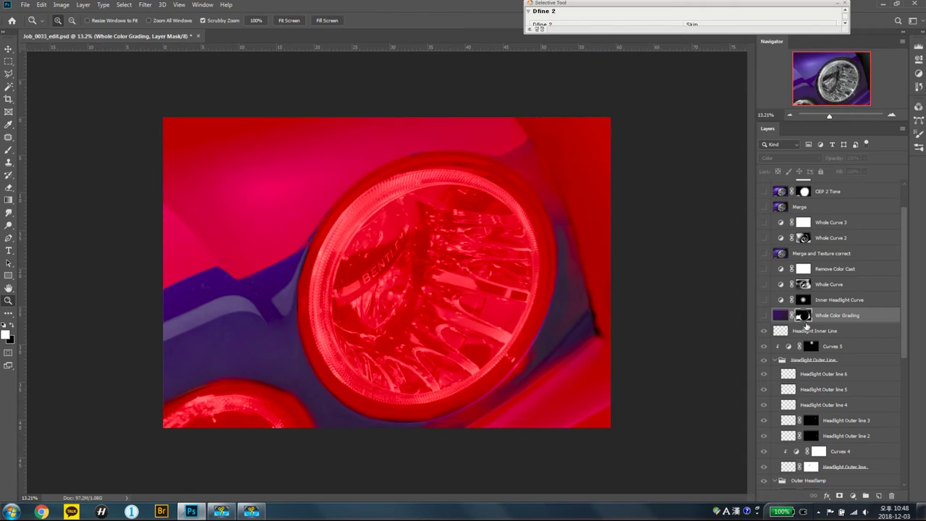
key("backslash")
left_click(764, 316)
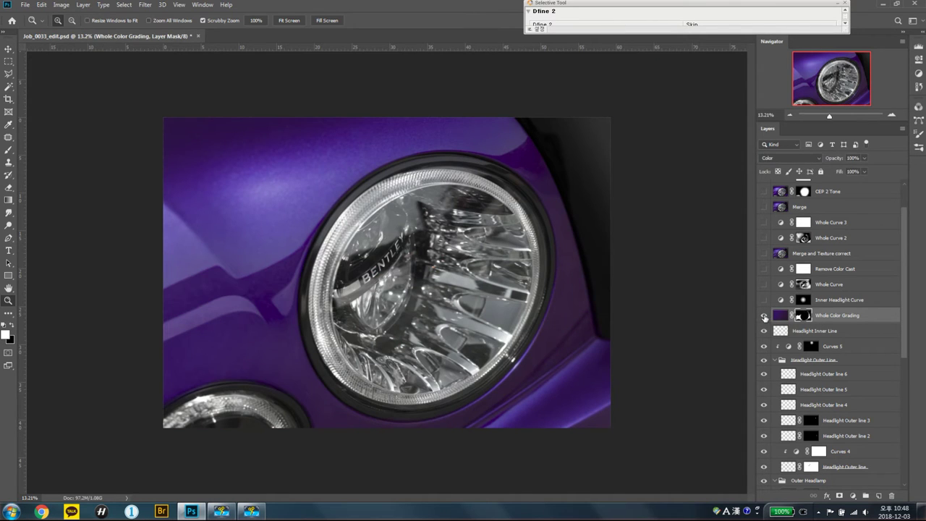
left_click(765, 316)
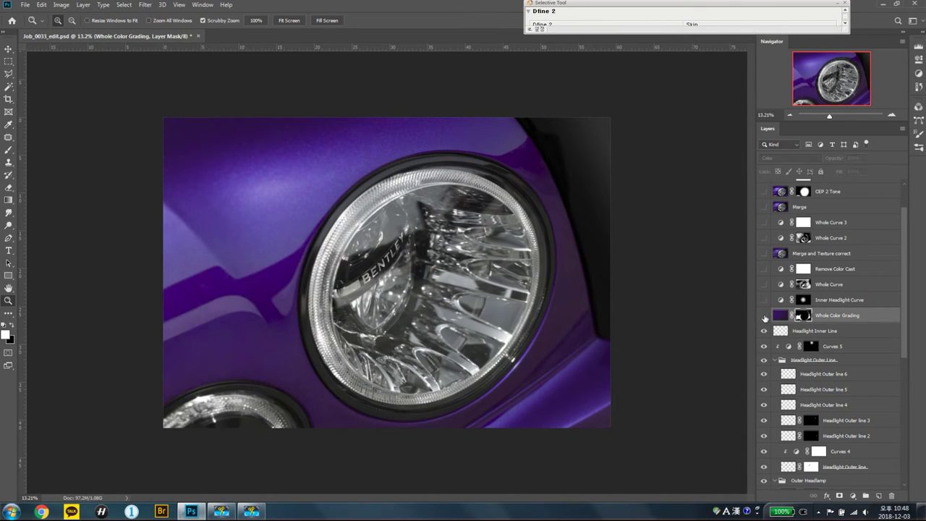
left_click(764, 316)
left_click(765, 316)
left_click(764, 316)
left_click(764, 300)
left_click(765, 300)
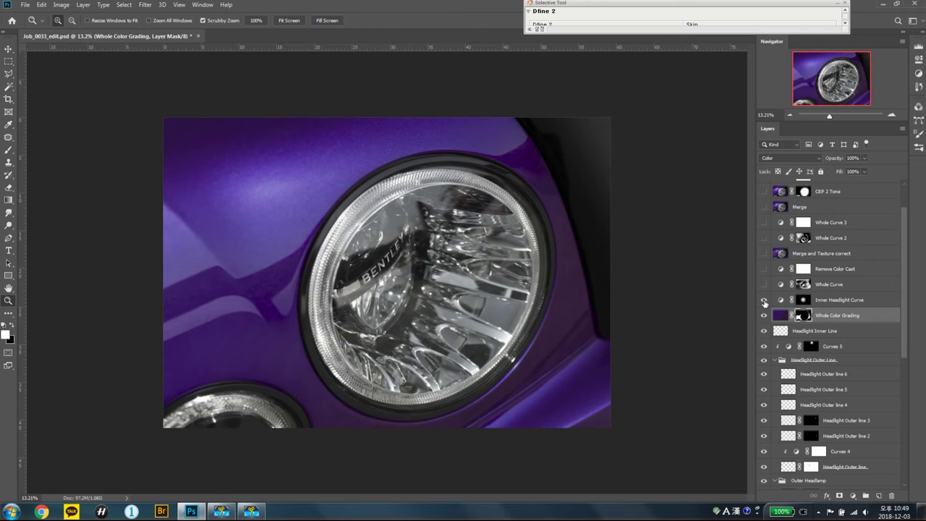
Step: Preview the Inner Headlight Curve mask and turn that adjustment on
left_click(820, 301)
key("backslash")
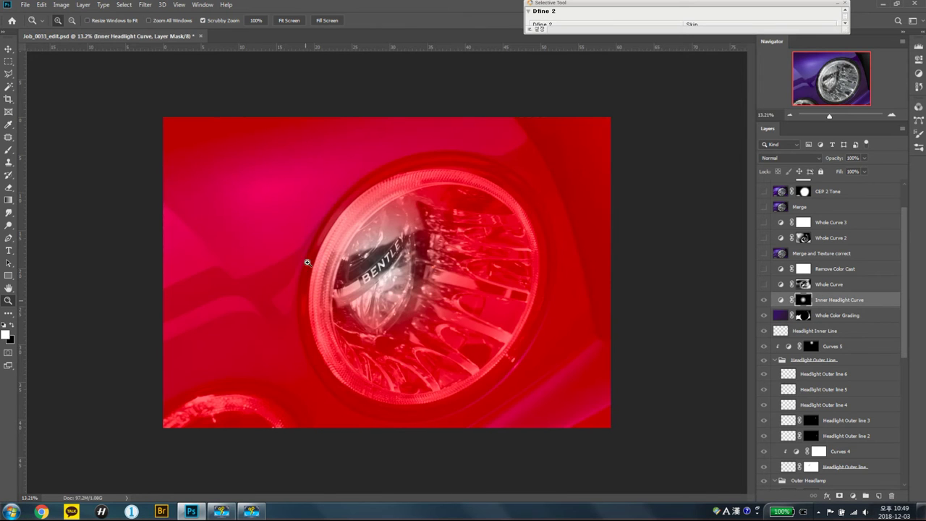
key("backslash")
left_click_drag(420, 274, 506, 275)
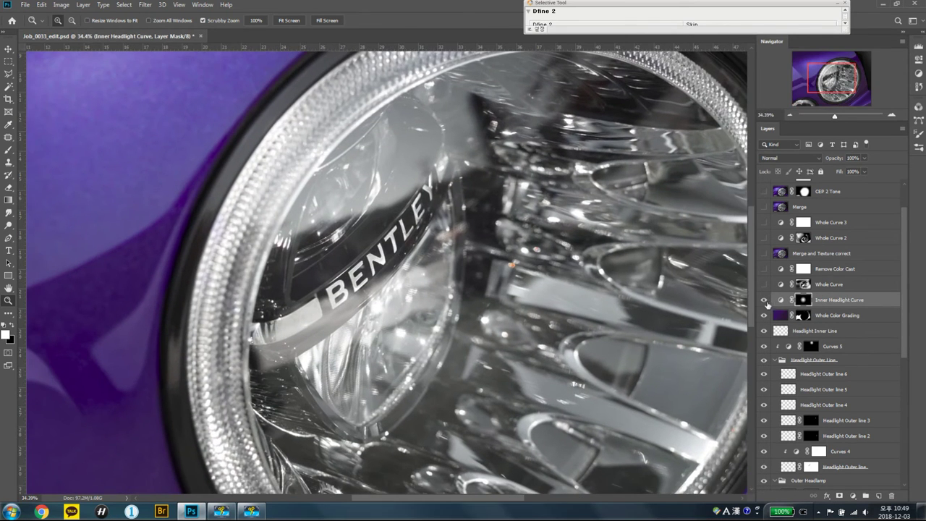
left_click(764, 300)
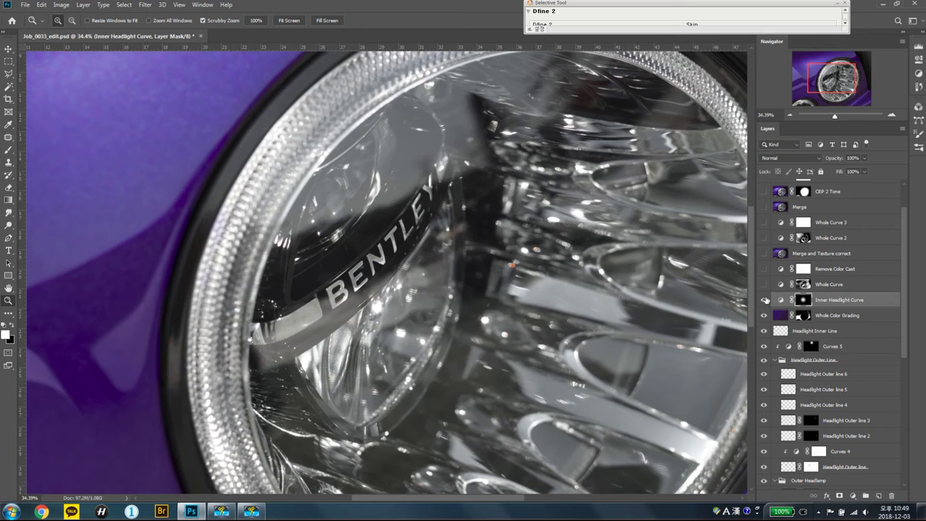
left_click(764, 299)
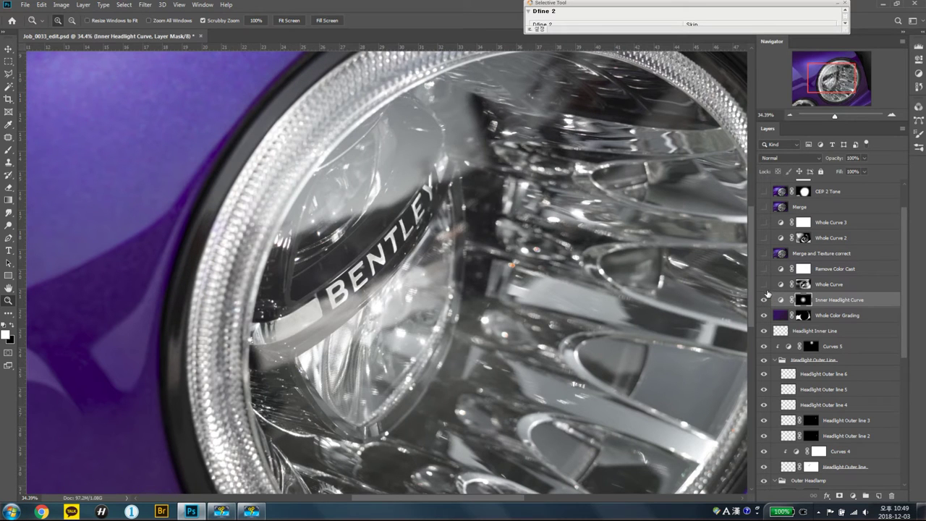
Step: Turn on Whole Curve, compare it off and on, and view its Curves properties
left_click(765, 284)
scroll(679, 289, "down", 5)
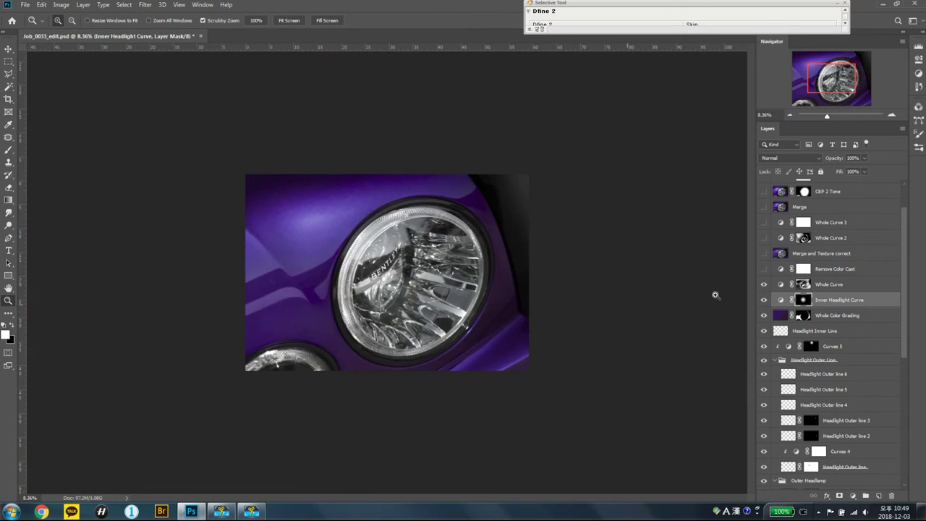
key("alt+bracketright")
scroll(591, 259, "up", 3)
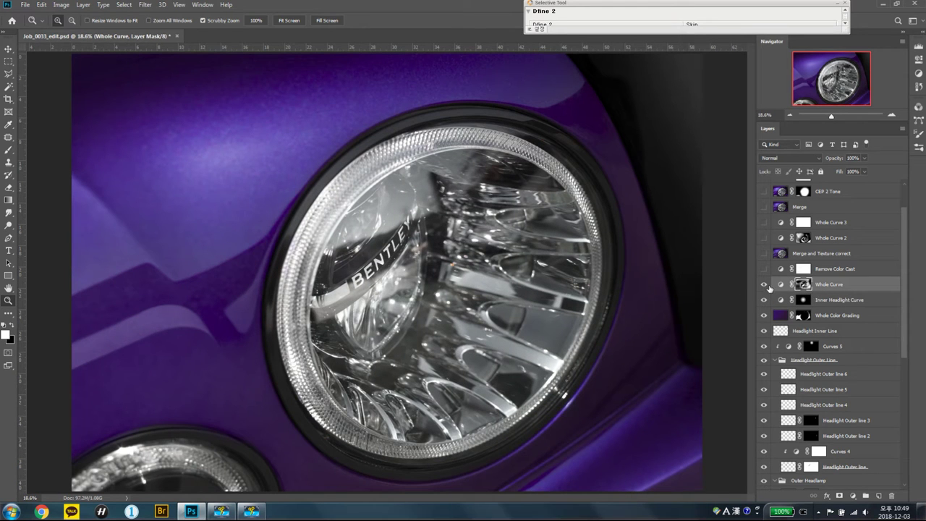
left_click(765, 285)
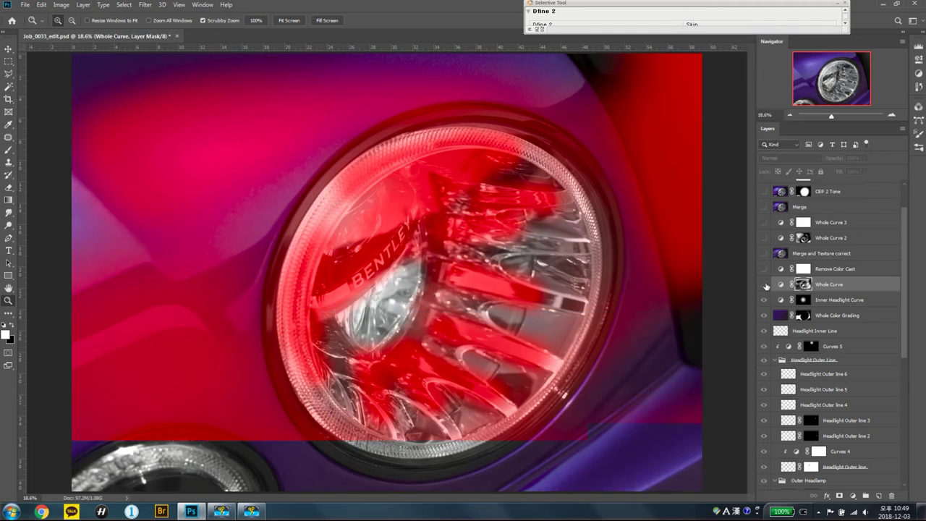
left_click(763, 288)
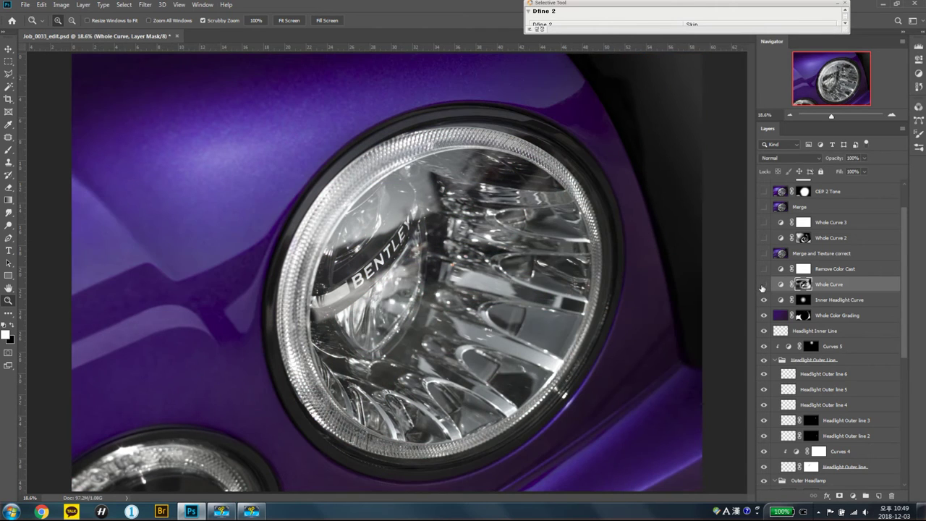
left_click(764, 286)
double_click(781, 284)
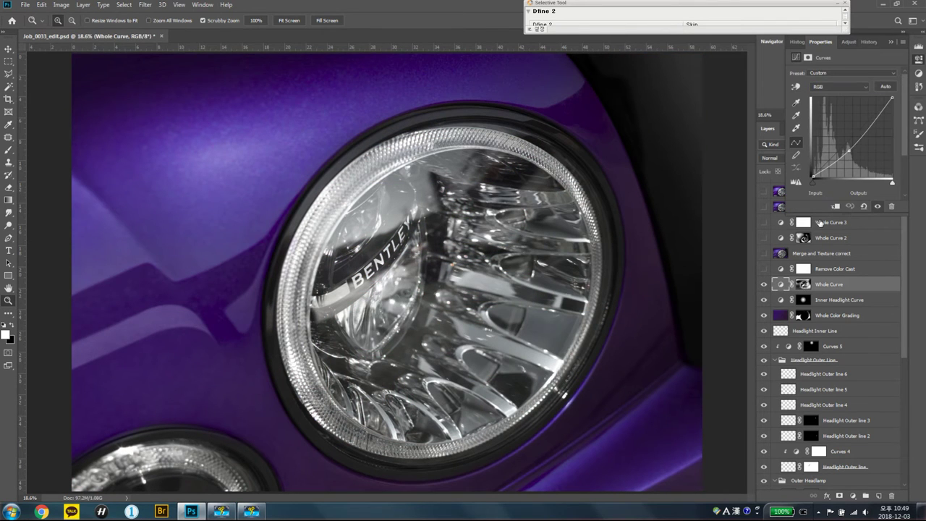
left_click(764, 284)
Step: Select Remove Color Cast, compare it off and on, and zoom into the inner reflector
left_click(781, 269)
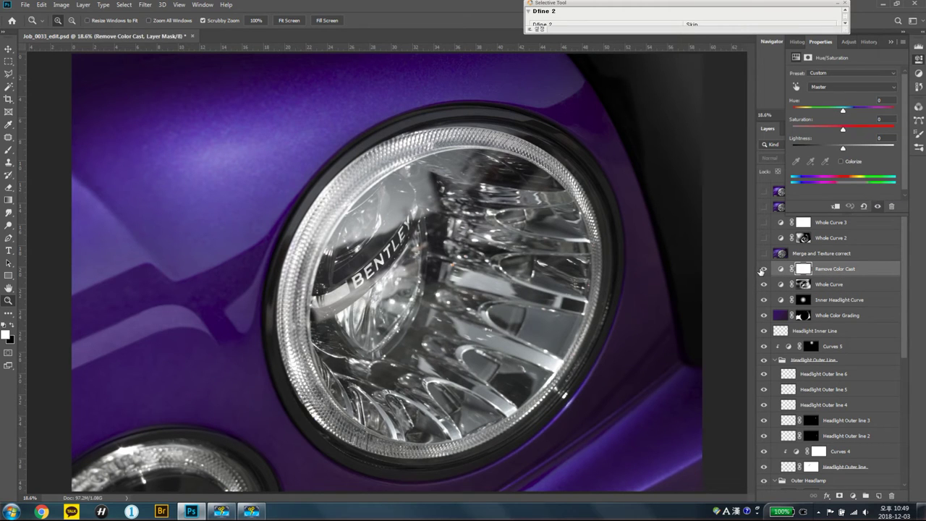
left_click(763, 269)
left_click(763, 269)
left_click(780, 270)
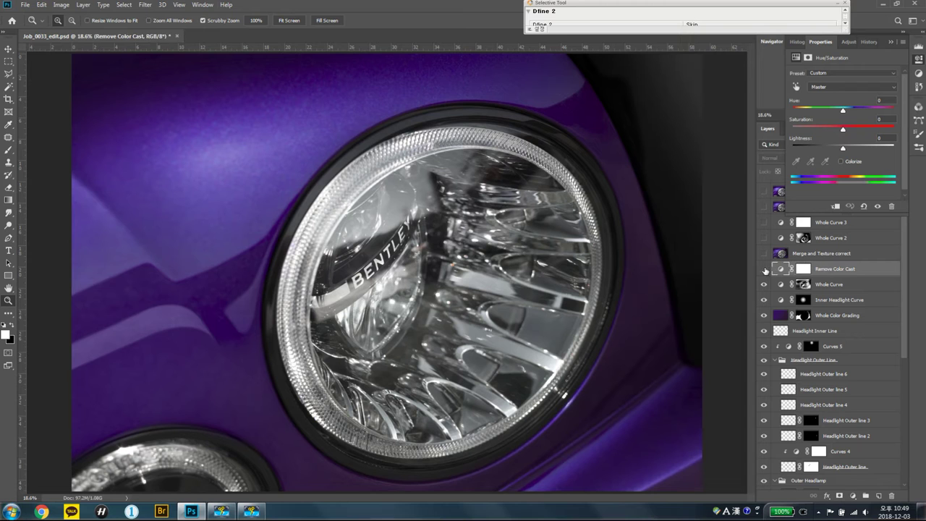
left_click(891, 41)
mouse_move(501, 311)
left_mouse_down()
mouse_move(554, 288)
mouse_move(718, 300)
left_mouse_up()
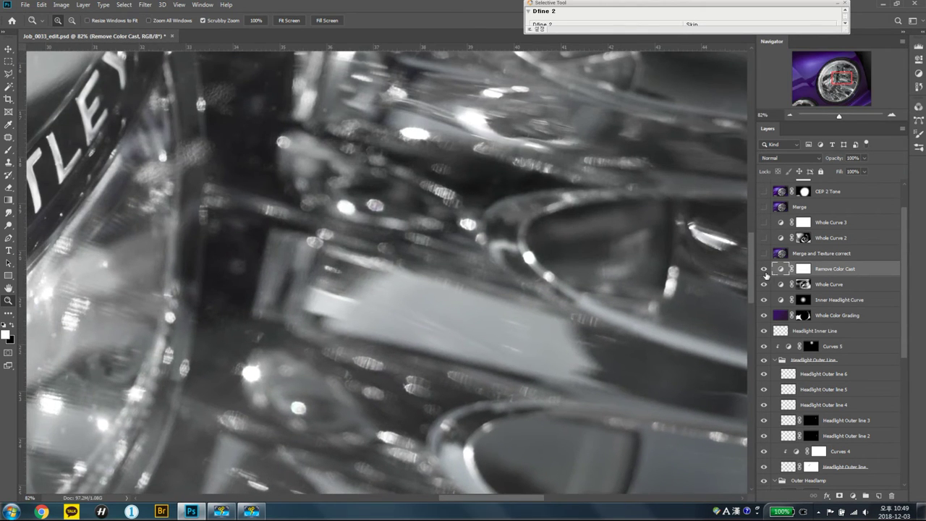
Step: Compare Remove Color Cast along the headlight rim and leave it switched on
left_click(764, 269)
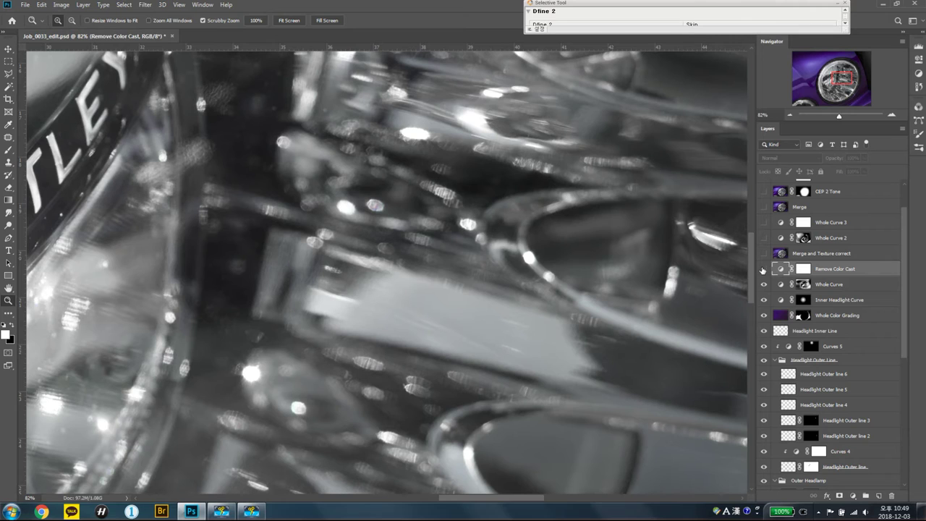
left_click(764, 269)
left_click(763, 269)
left_click_drag(703, 289, 403, 294)
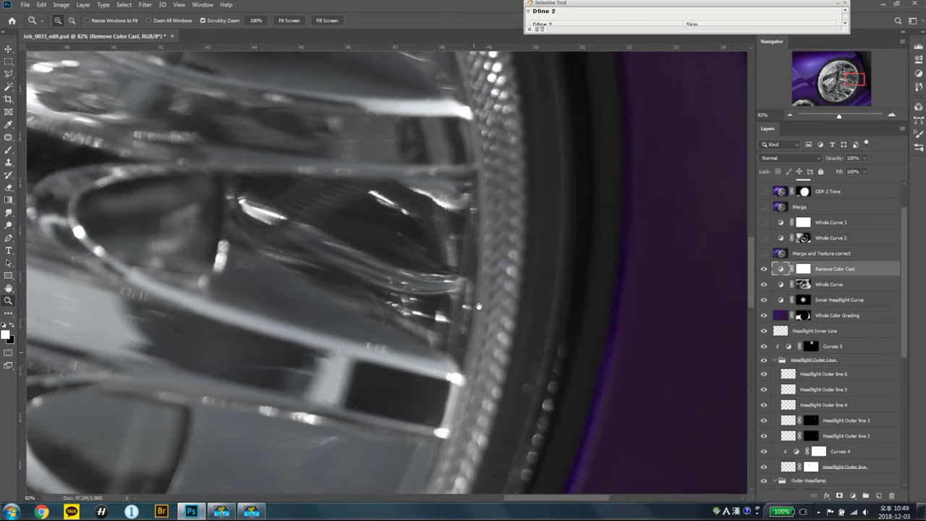
left_click_drag(477, 286, 498, 184)
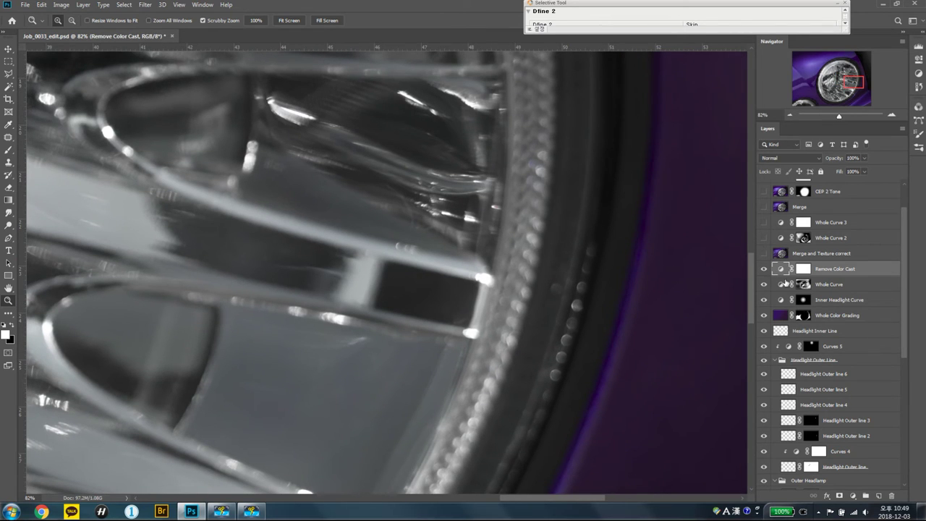
left_click(763, 269)
left_click_drag(626, 279, 600, 290)
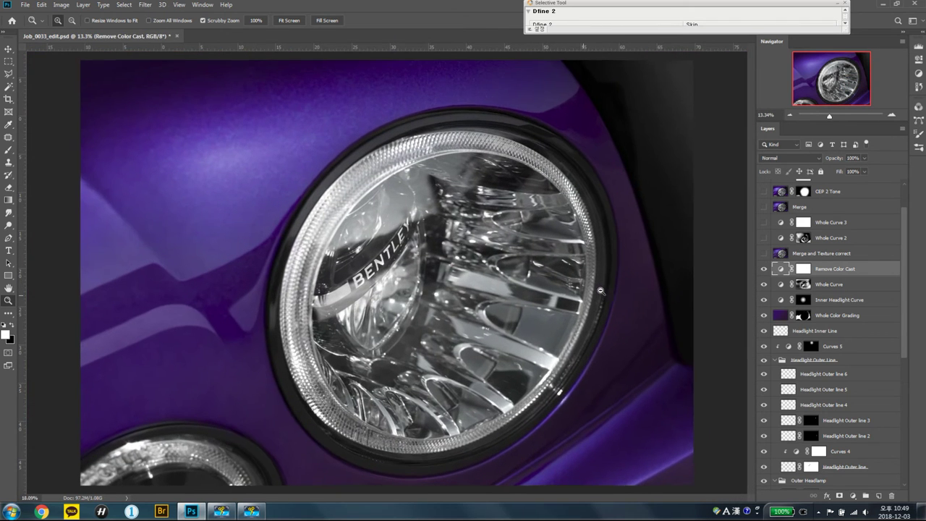
Step: Compare Merge and Texture correct off and on over the left fender paint
left_click(818, 254)
left_click(764, 253)
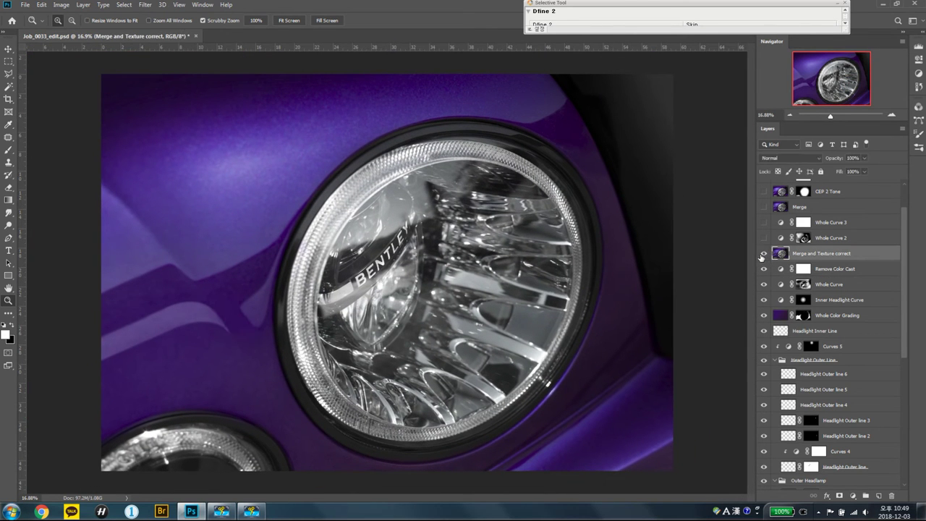
left_click(763, 253)
left_click_drag(145, 322, 296, 251)
left_click(764, 253)
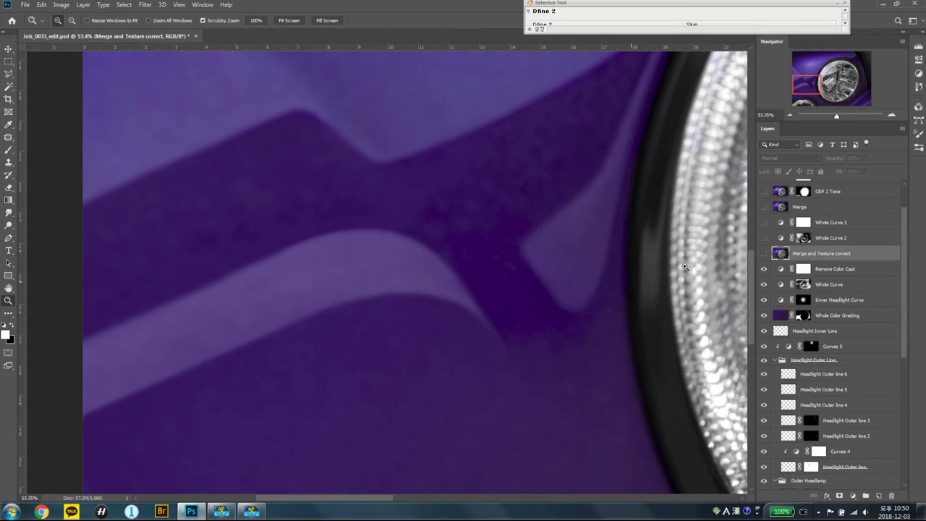
left_click(764, 253)
left_click(764, 253)
left_click(764, 254)
left_click(763, 253)
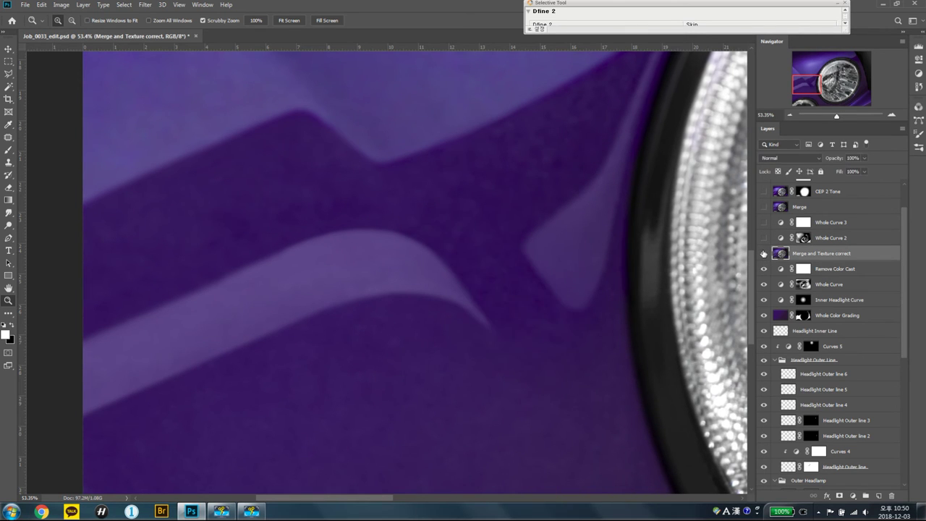
Step: Compare the texture correction along the fender edge above the headlight and turn it back on
left_click_drag(666, 257, 478, 265)
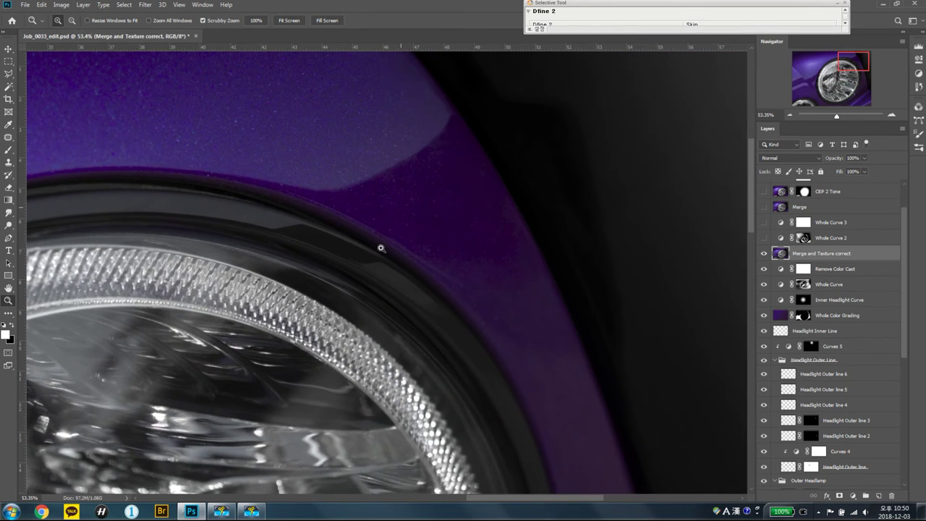
left_click(764, 253)
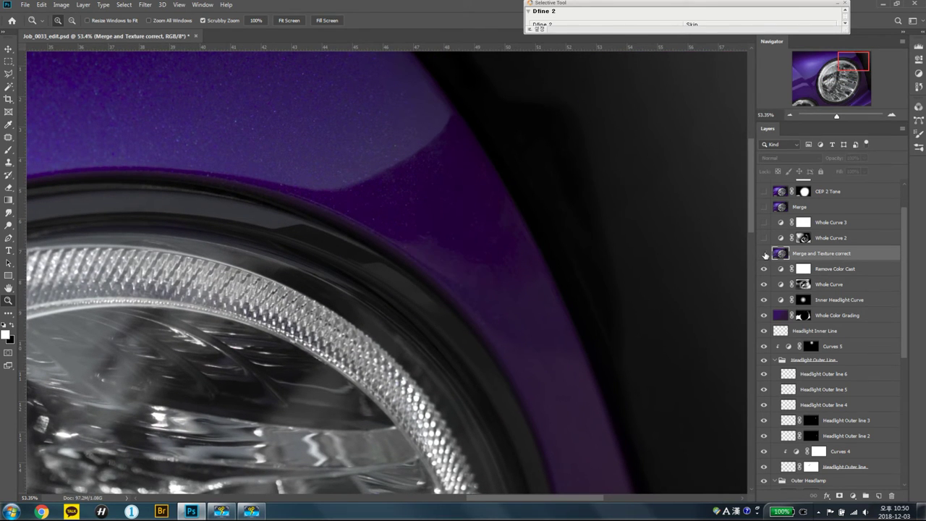
left_click(763, 253)
left_click(764, 254)
Step: Check the BENTLEY logo with Merge and Texture correct on, then switch on Whole Curve 2
left_click_drag(488, 325, 782, 249)
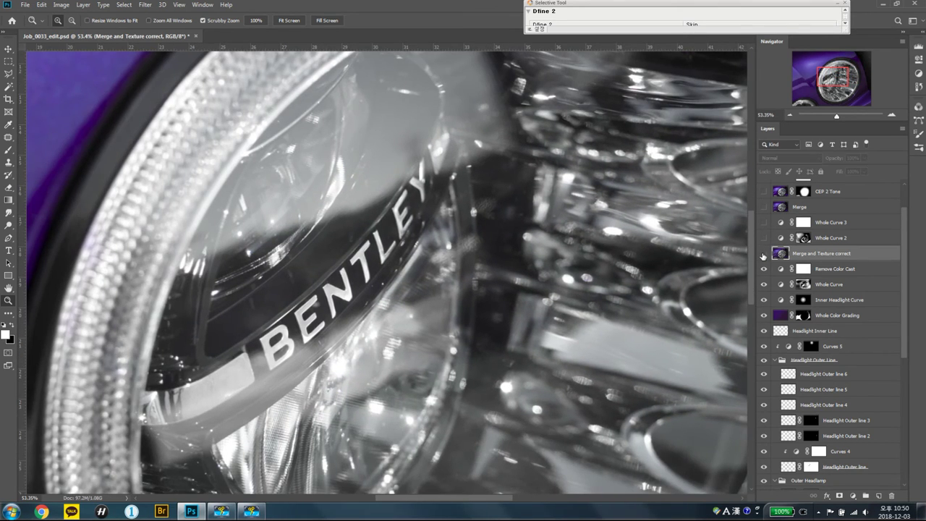
left_click(323, 310)
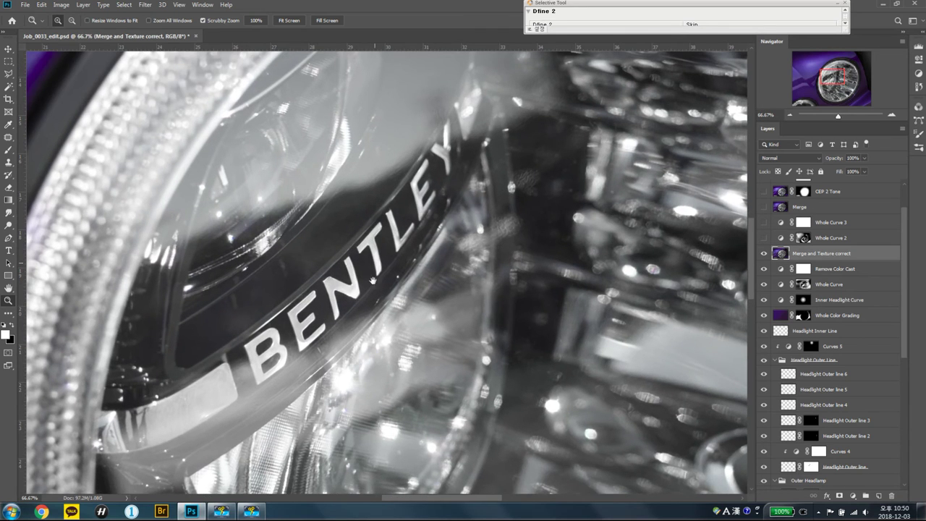
scroll(323, 310, "up", 1)
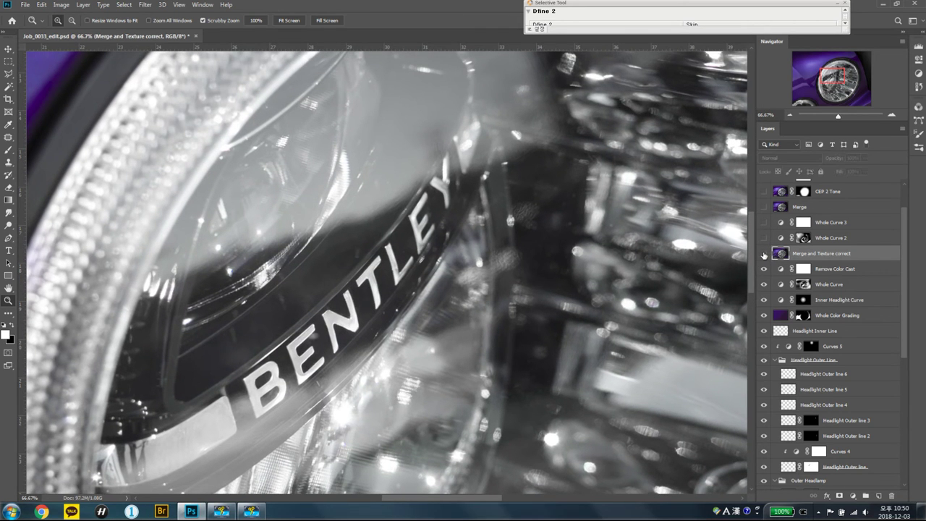
left_click(764, 254)
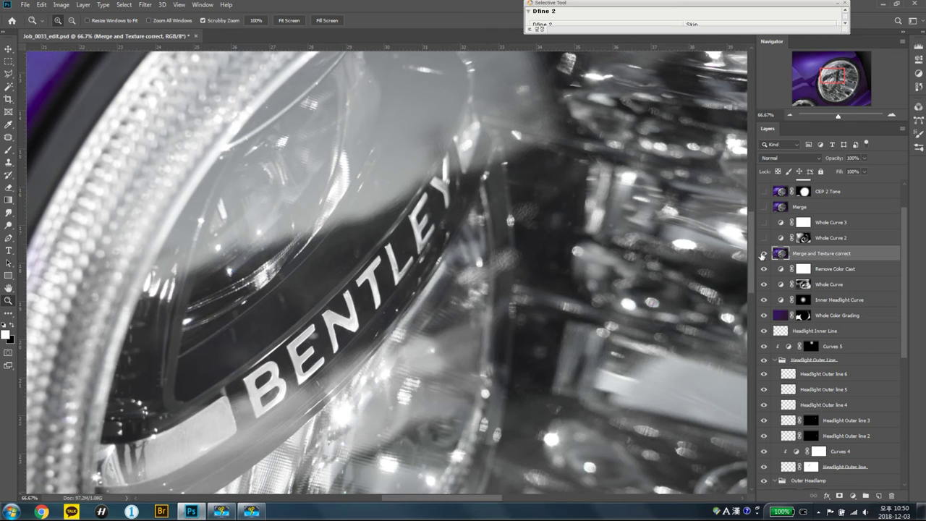
mouse_move(621, 278)
left_mouse_down()
mouse_move(588, 269)
mouse_move(637, 267)
left_mouse_up()
left_click(764, 238)
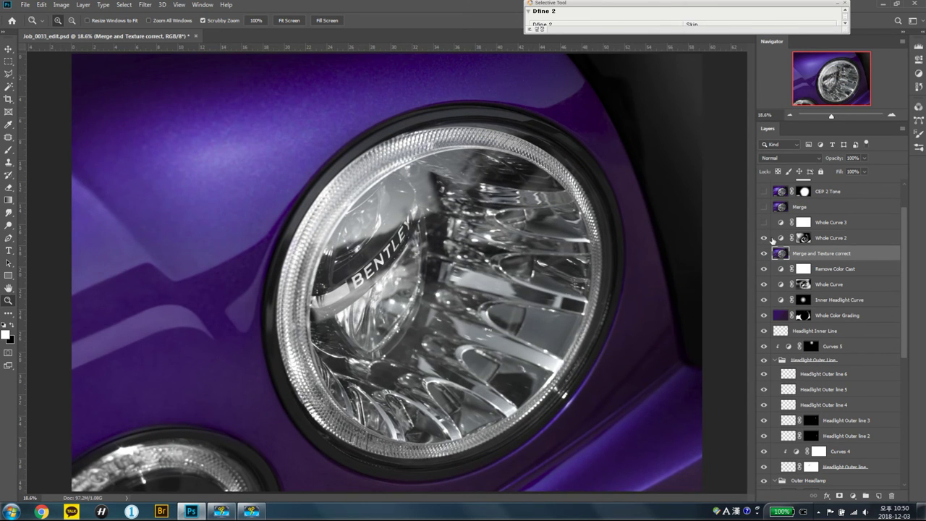
Step: Preview the Whole Curve 2 mask and compare that layer off and on
left_click(828, 241)
key("backslash")
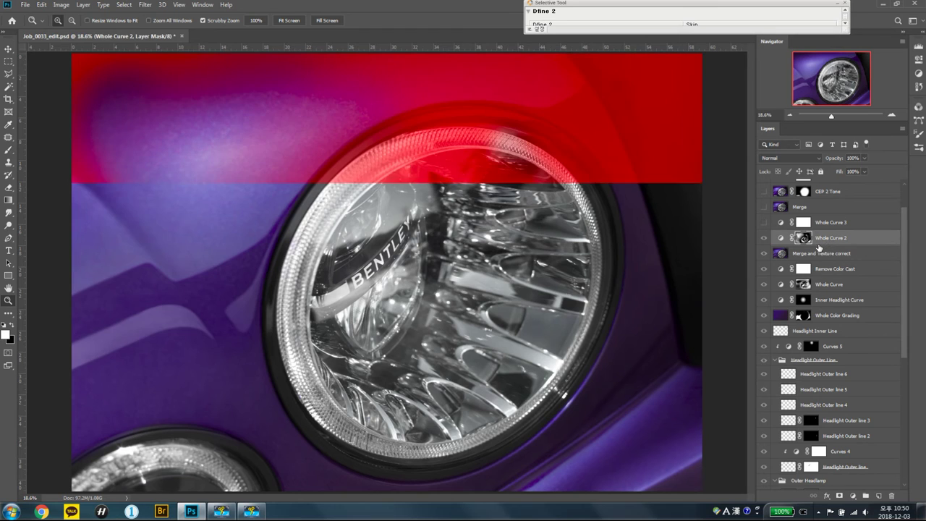
key("backslash")
left_click(764, 237)
Step: Turn on Whole Curve 3 and compare the image with it off and on
left_click(764, 223)
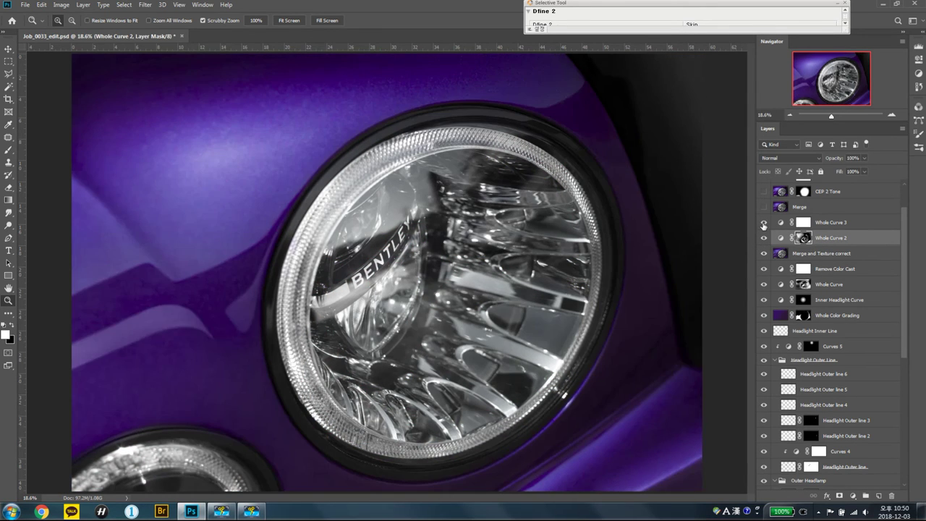
left_click(764, 223)
left_click(765, 223)
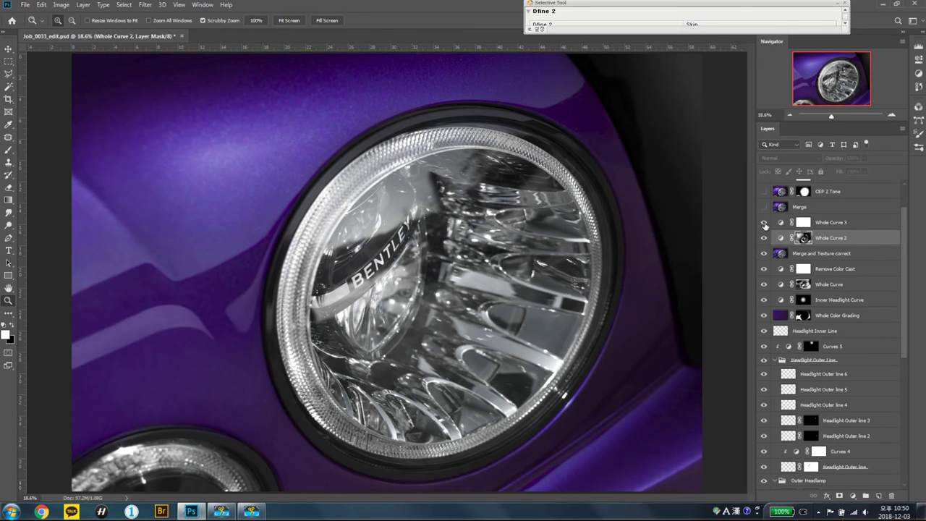
left_click(765, 224)
Step: Turn on the Merge layer, then switch on CEP 2 Tone
left_click(796, 208)
left_click(764, 208)
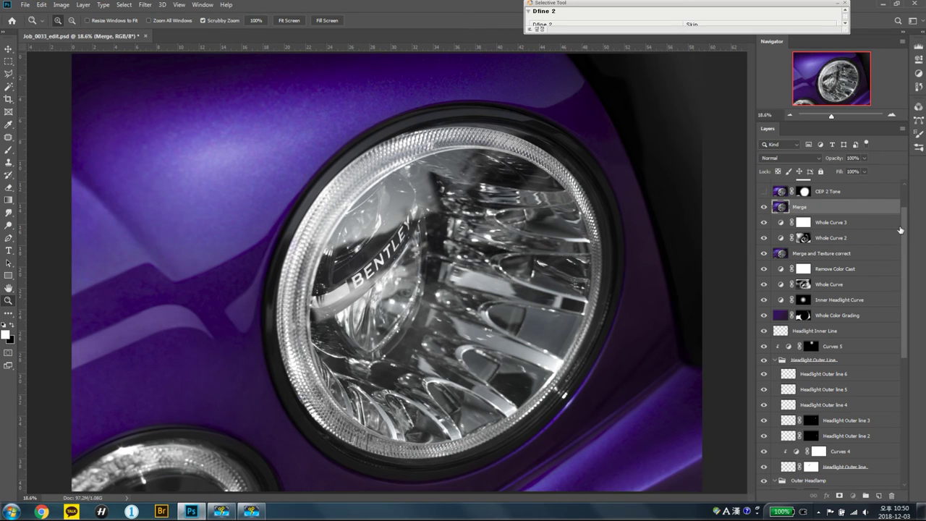
left_click(899, 223)
scroll(859, 228, "up", 2)
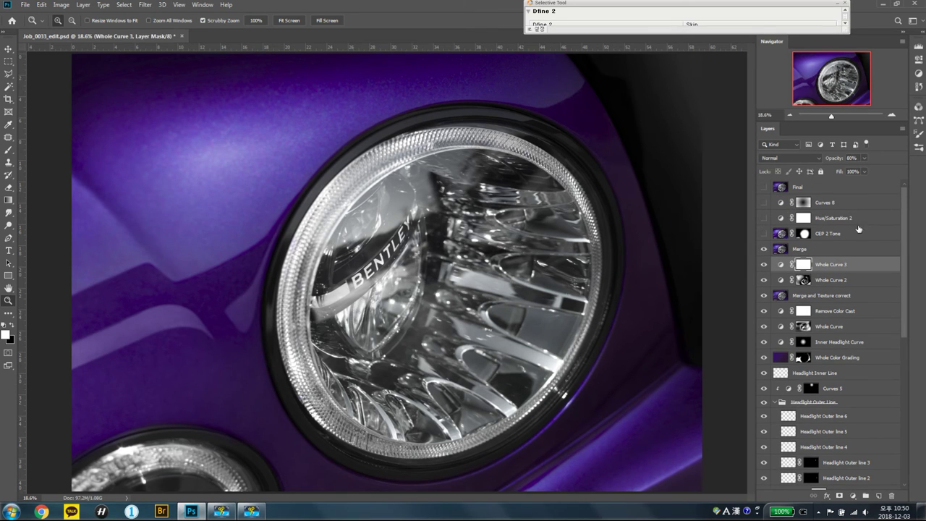
left_click(859, 231)
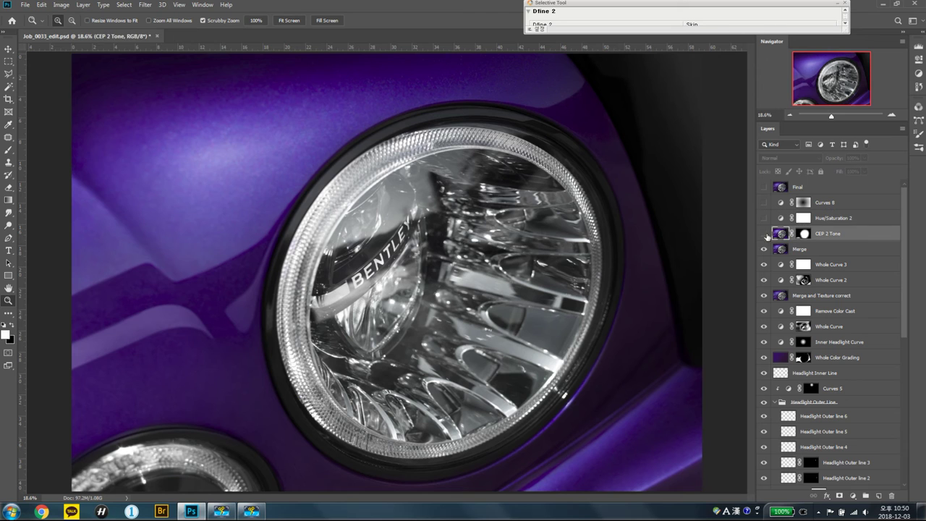
Step: Compare the image with CEP 2 Tone off and on, leaving it visible
left_click(763, 234)
left_click(764, 234)
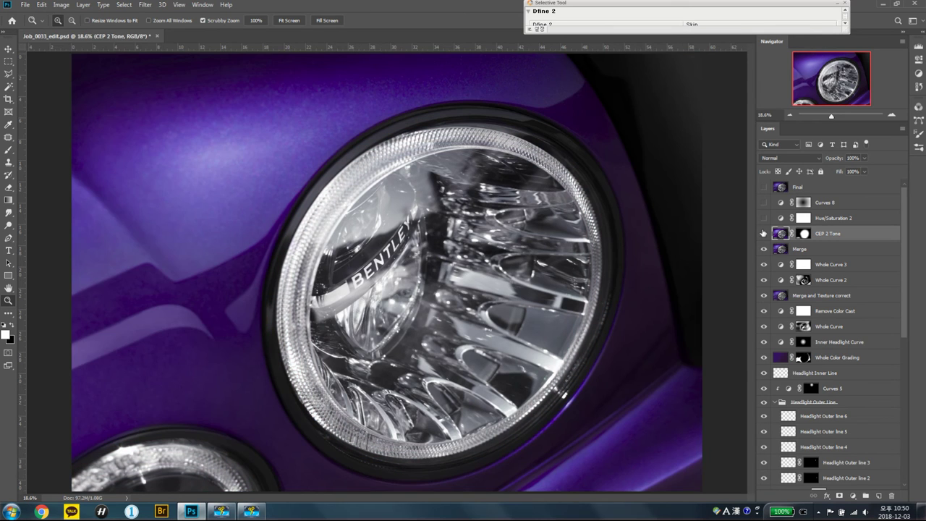
left_click(763, 233)
left_click(764, 233)
left_click(763, 234)
left_click(763, 234)
Step: Turn on Hue/Saturation 2, compare it off, and switch it back on
left_click(765, 221)
left_click(763, 219)
left_click(762, 219)
left_click(762, 218)
Step: Turn on Curves 8 and the Final layer, rechecking Hue/Saturation 2
left_click(764, 203)
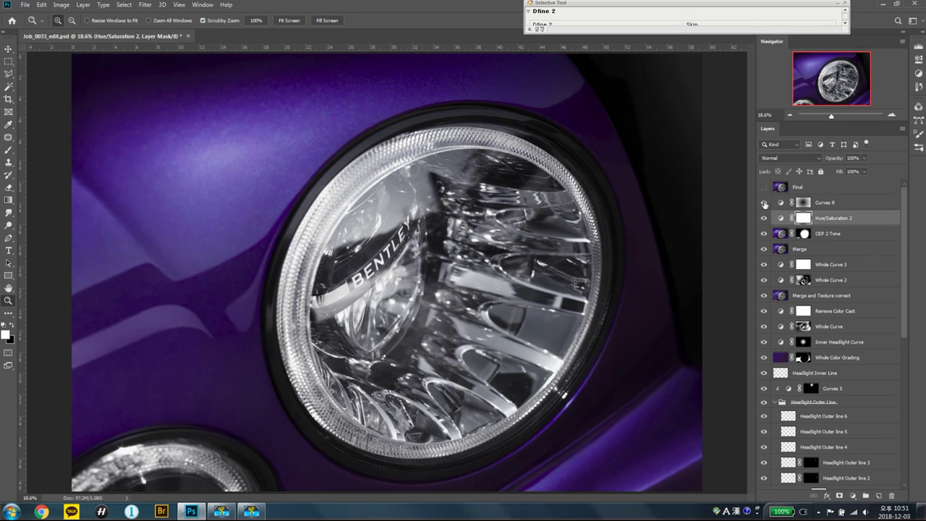
left_click(762, 219)
left_click(765, 218)
left_click(765, 187)
Step: Revert the document to its opened-state snapshot in the History panel
left_click(920, 86)
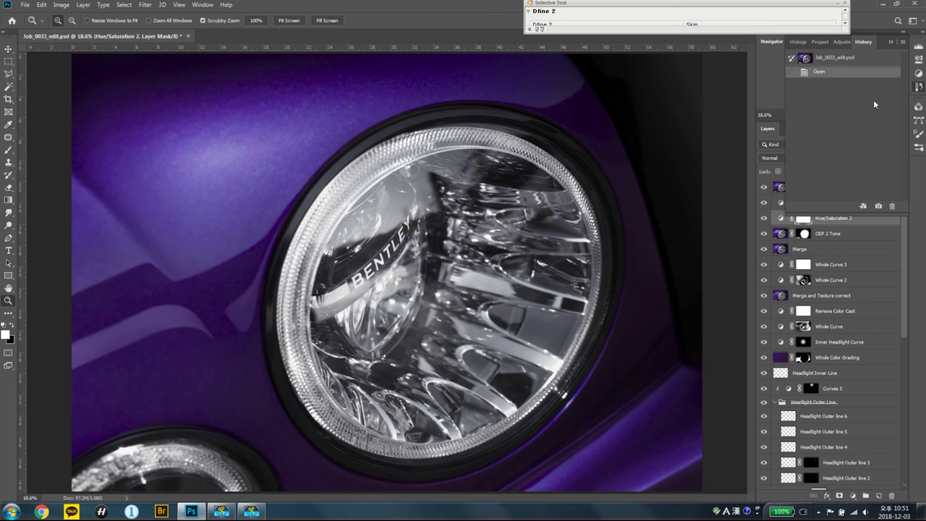
left_click(841, 58)
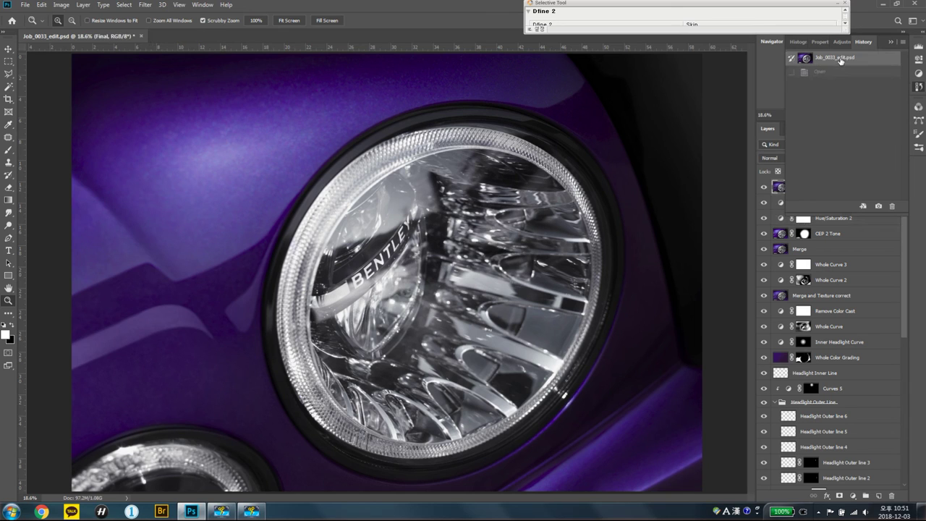
left_click(773, 177)
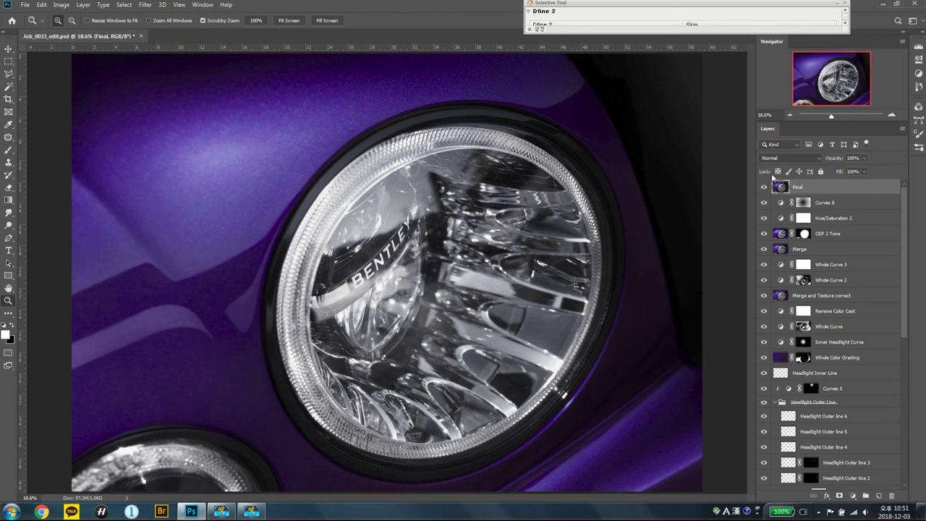